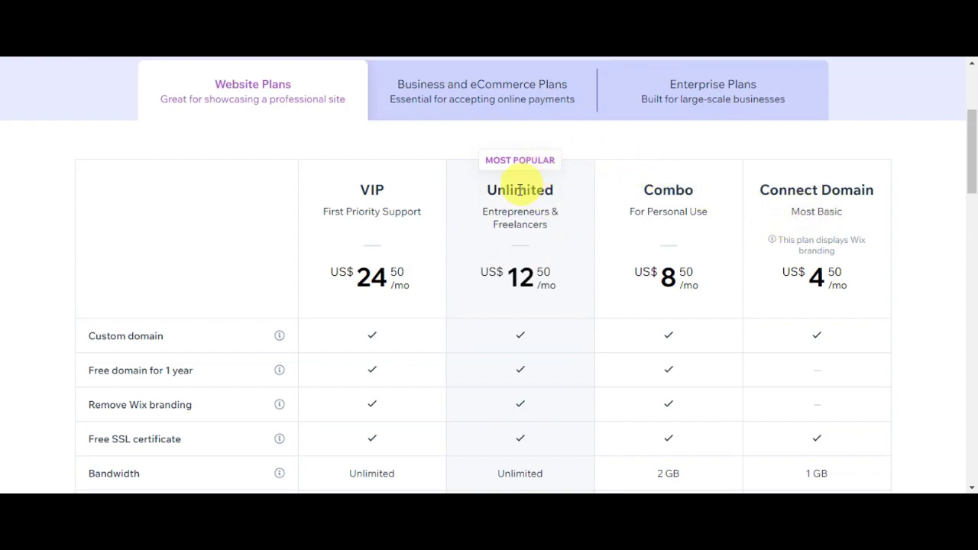
# Examine the features and monthly prices of the Website Plans on the Premium Plans page.
pyautogui.scroll(-1, 913, 222)
pyautogui.scroll(-4, 917, 216)
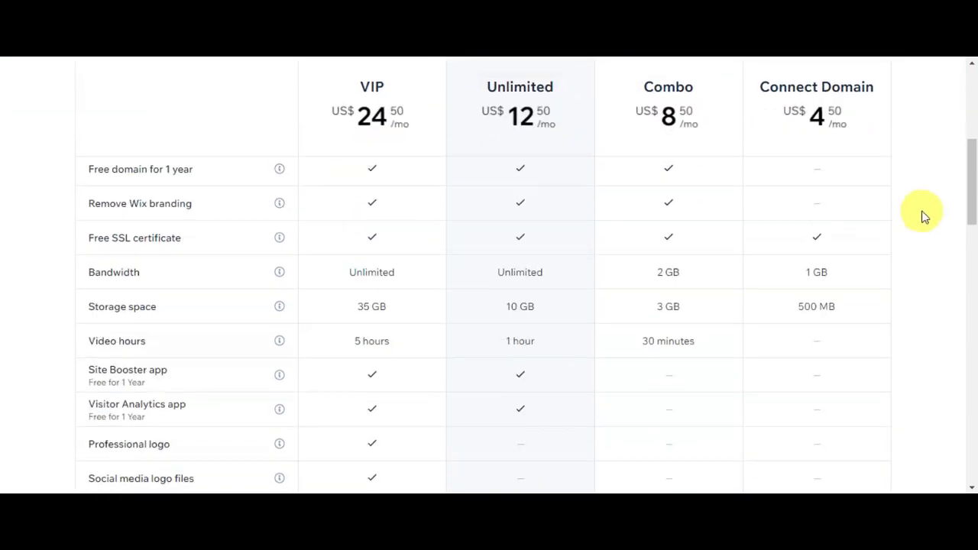
pyautogui.scroll(-4, 925, 214)
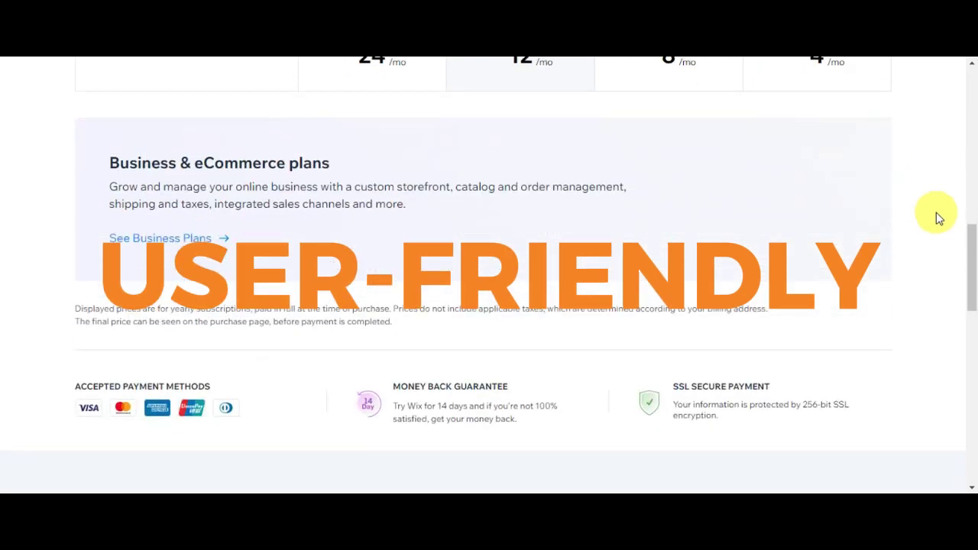
pyautogui.scroll(10, 937, 218)
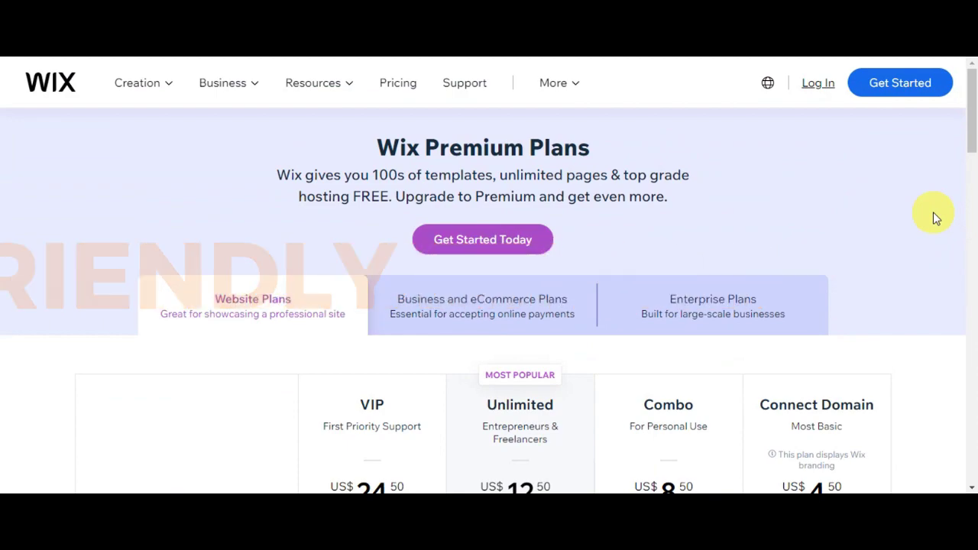
pyautogui.click(921, 86)
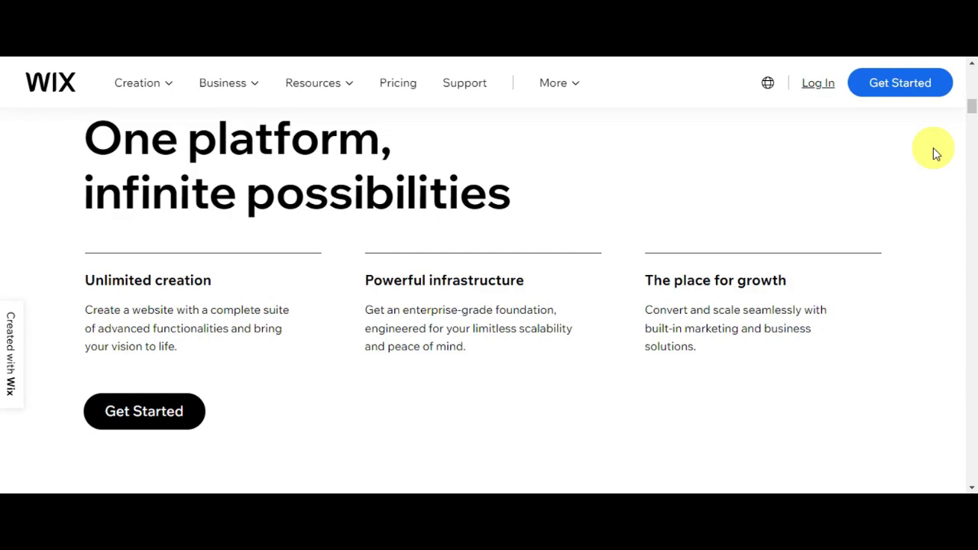
# Look through the website templates and site creation features presented on the Wix home page.
pyautogui.scroll(-5, 933, 148)
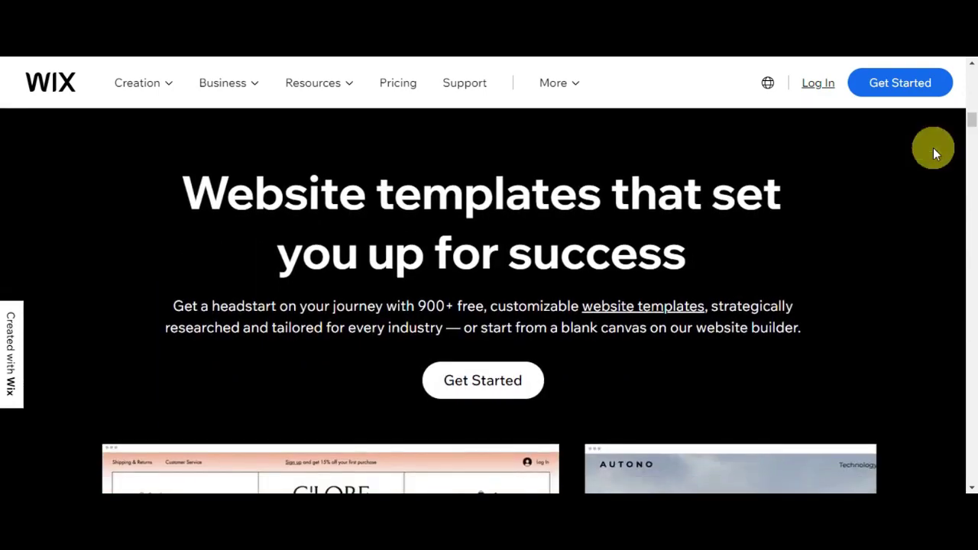
pyautogui.scroll(-1, 933, 148)
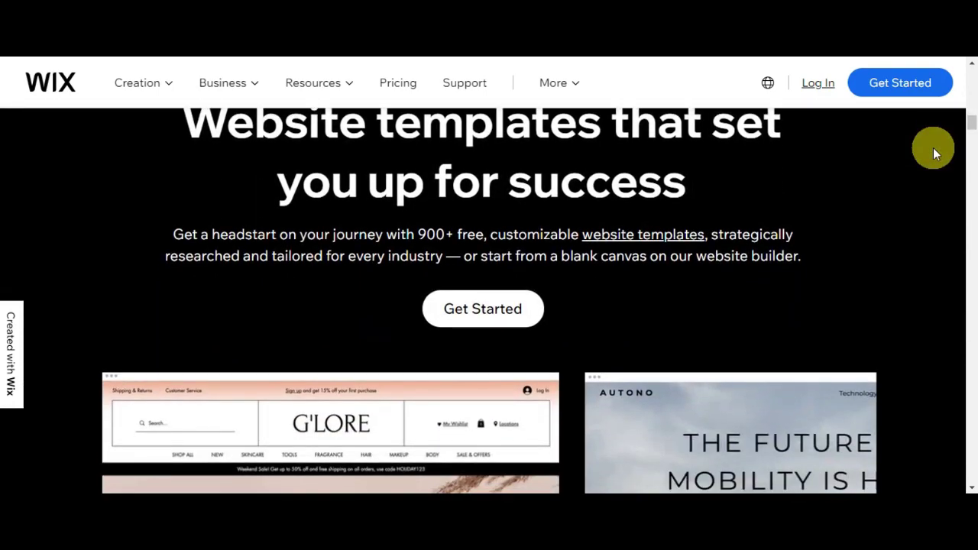
pyautogui.scroll(-2, 932, 148)
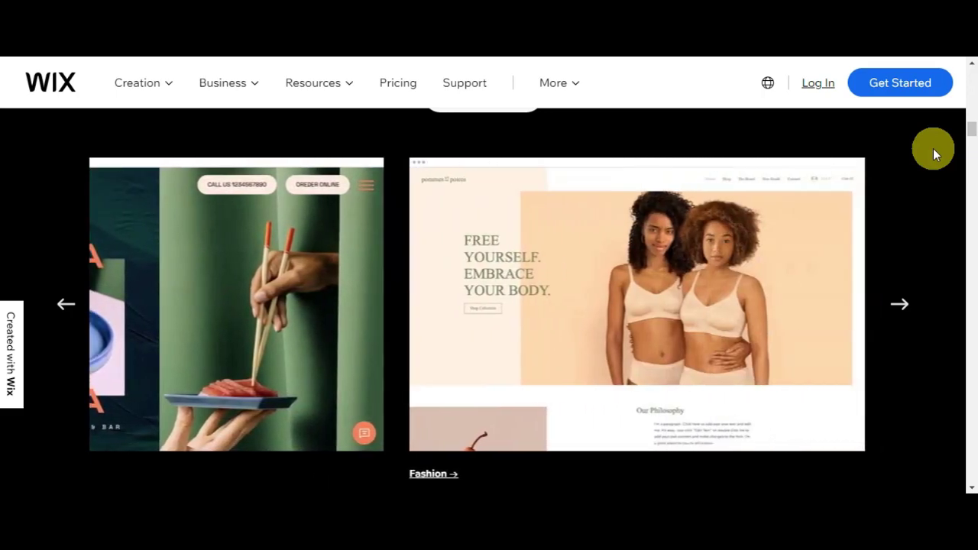
pyautogui.scroll(-5, 933, 148)
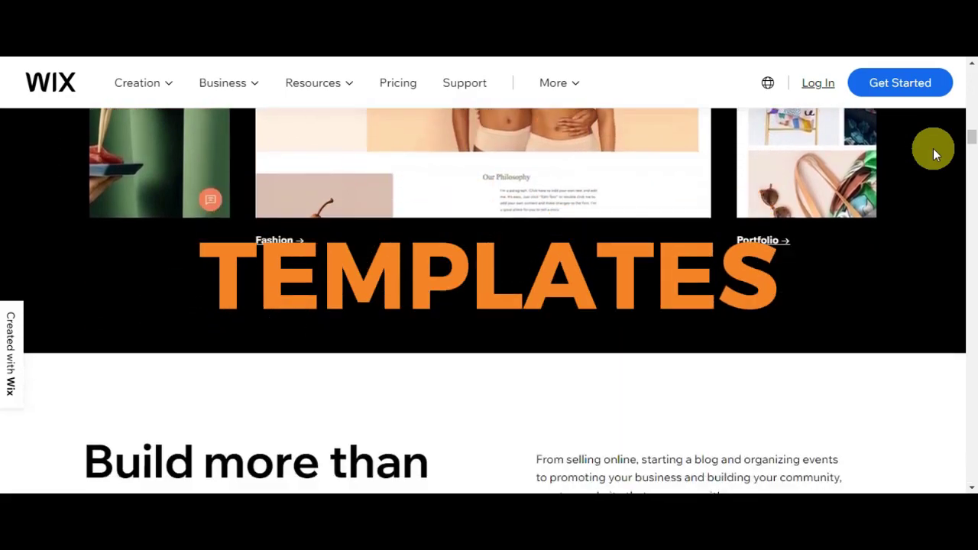
pyautogui.scroll(-2, 934, 149)
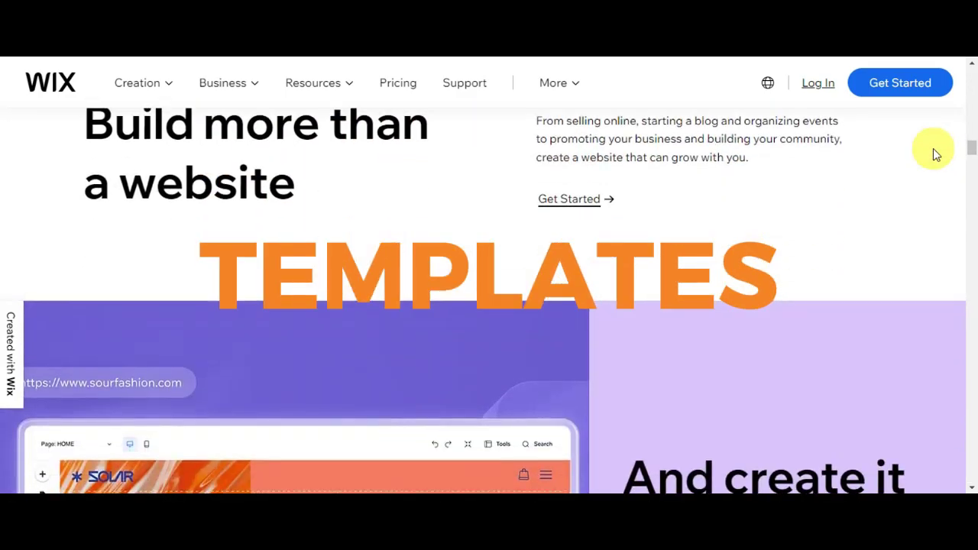
pyautogui.scroll(1, 936, 153)
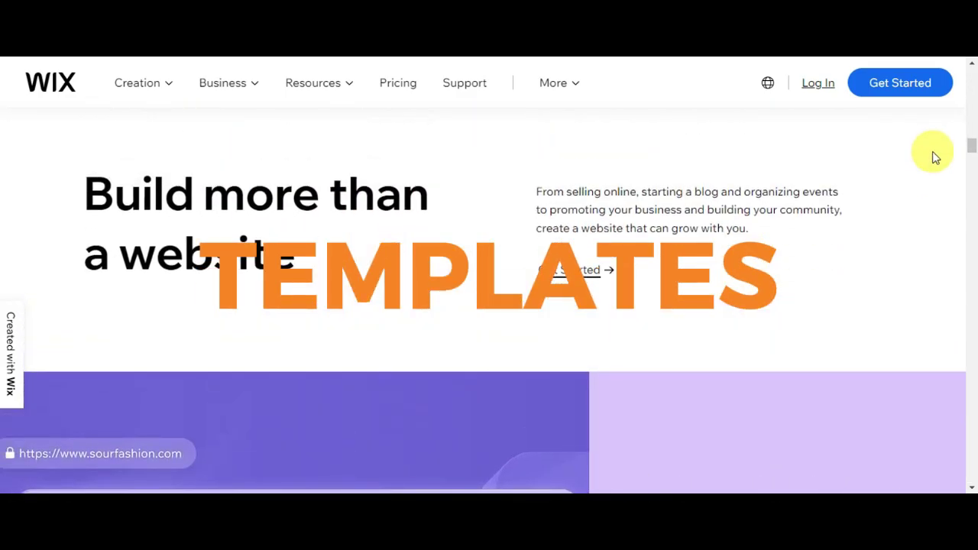
pyautogui.scroll(-3, 935, 156)
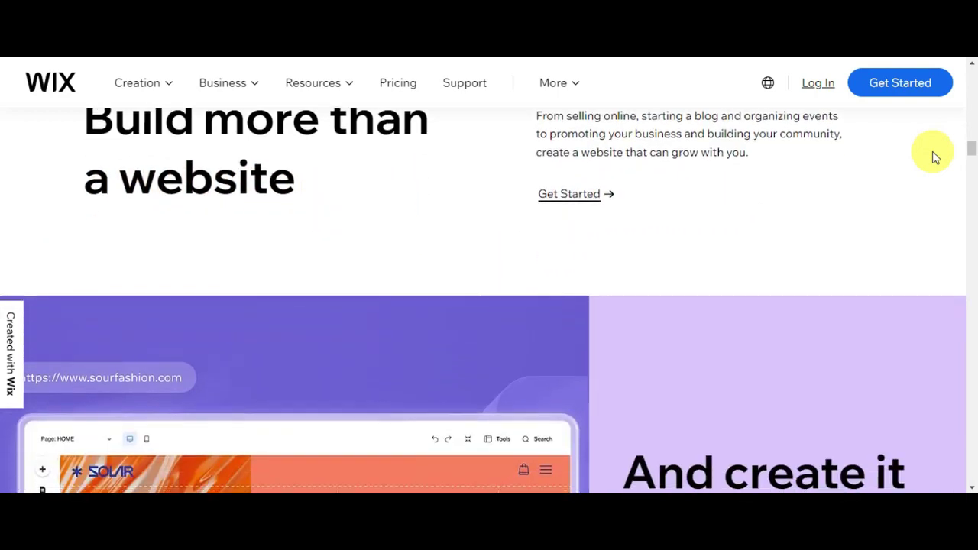
pyautogui.scroll(-2, 932, 152)
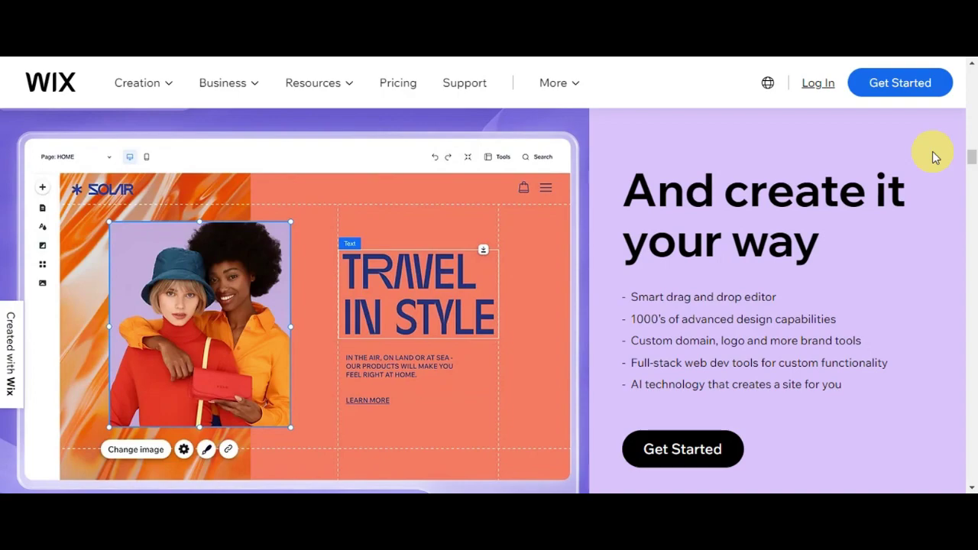
# Examine the home page's website foundation and business solutions, from eCommerce and Blog to Domain and hosting and Branding tools.
pyautogui.scroll(-6, 933, 151)
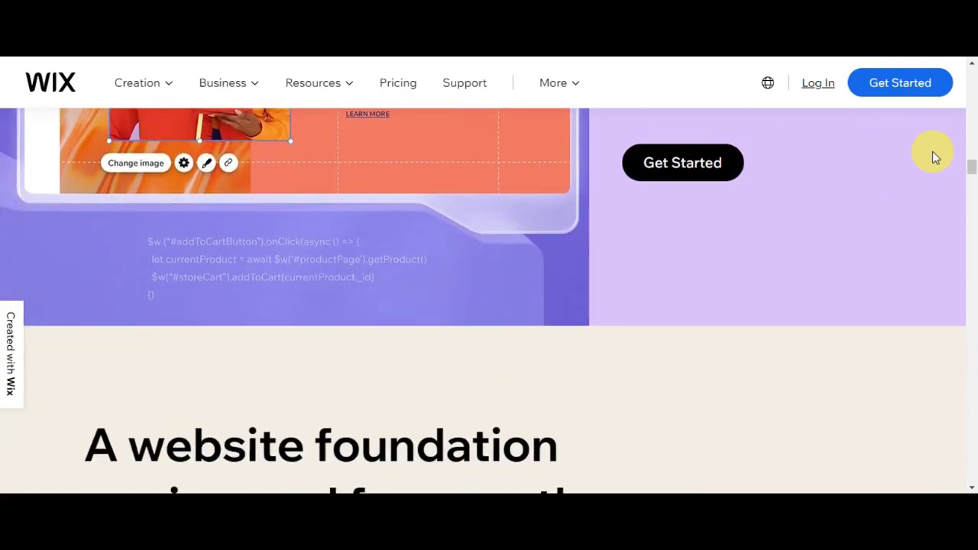
pyautogui.scroll(-1, 933, 151)
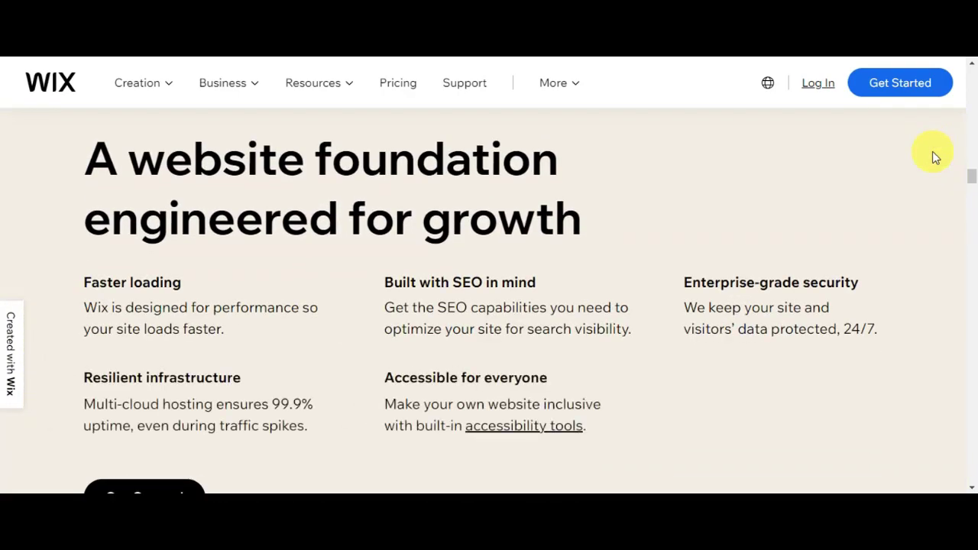
pyautogui.scroll(-6, 932, 152)
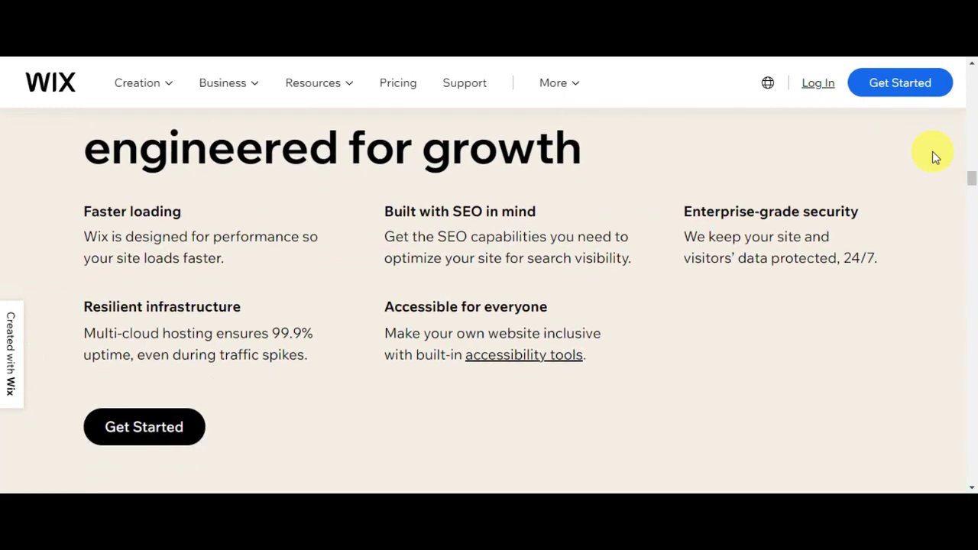
pyautogui.scroll(-1, 932, 152)
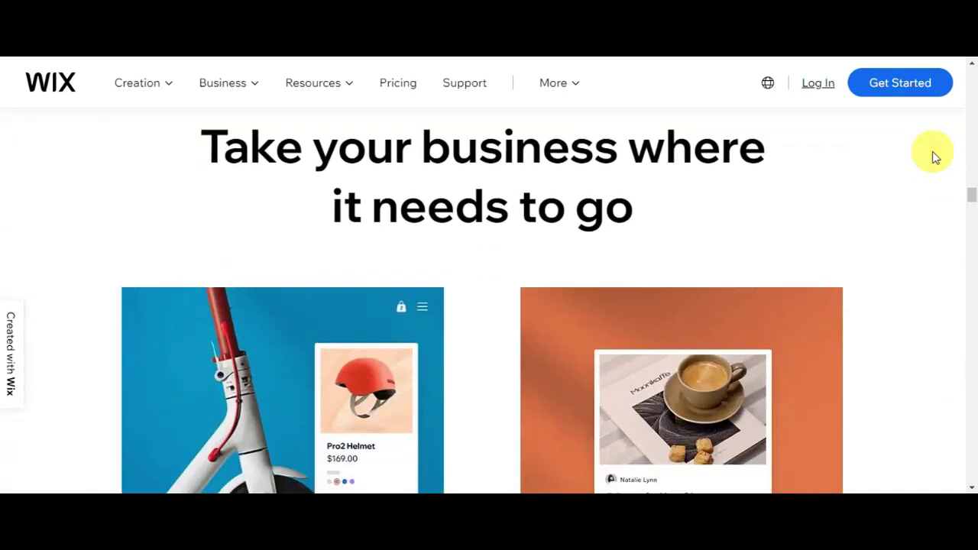
pyautogui.scroll(-3, 933, 152)
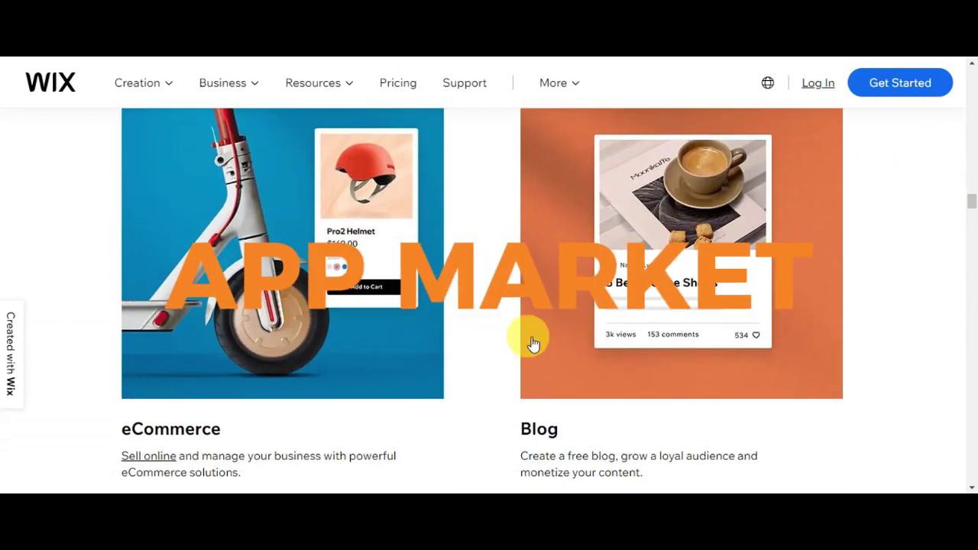
pyautogui.scroll(-1, 918, 229)
pyautogui.scroll(-6, 918, 229)
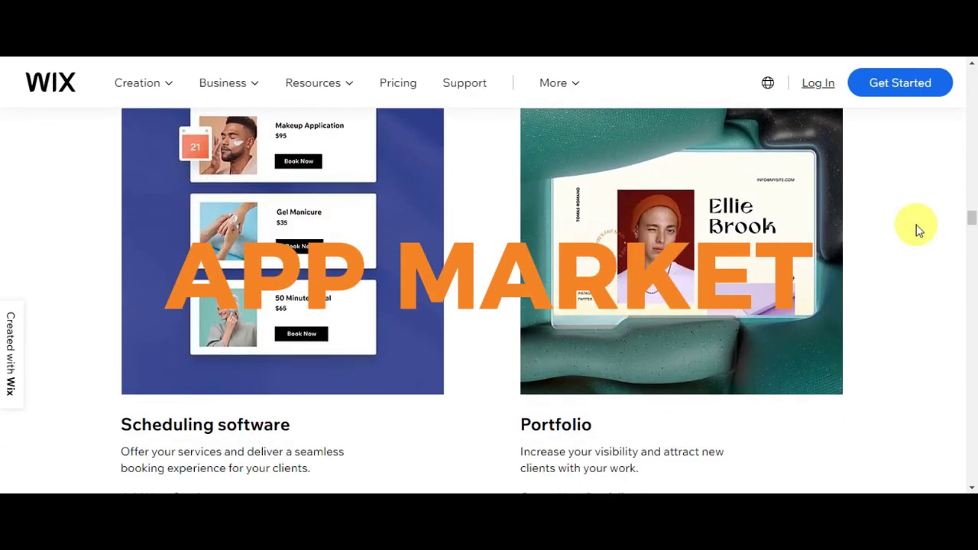
pyautogui.scroll(-5, 919, 229)
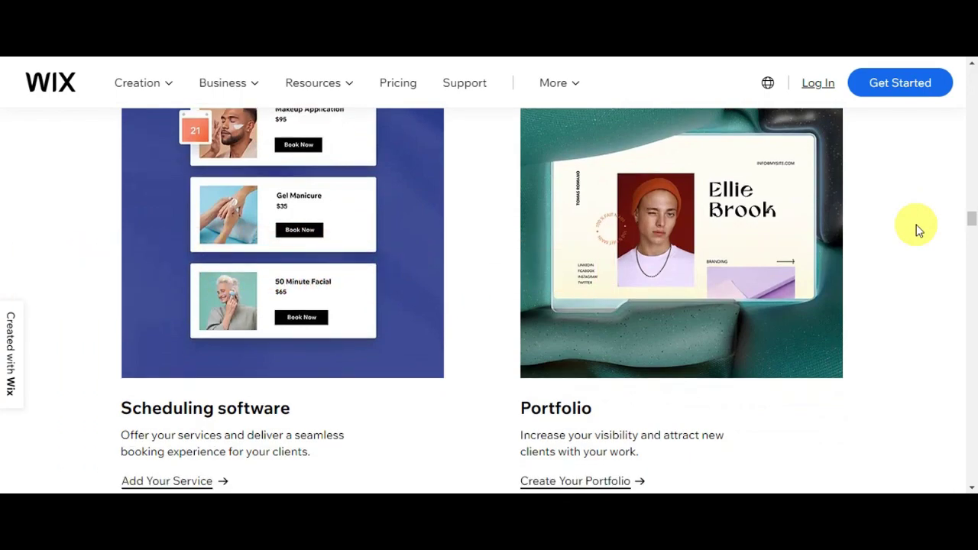
pyautogui.scroll(-1, 918, 229)
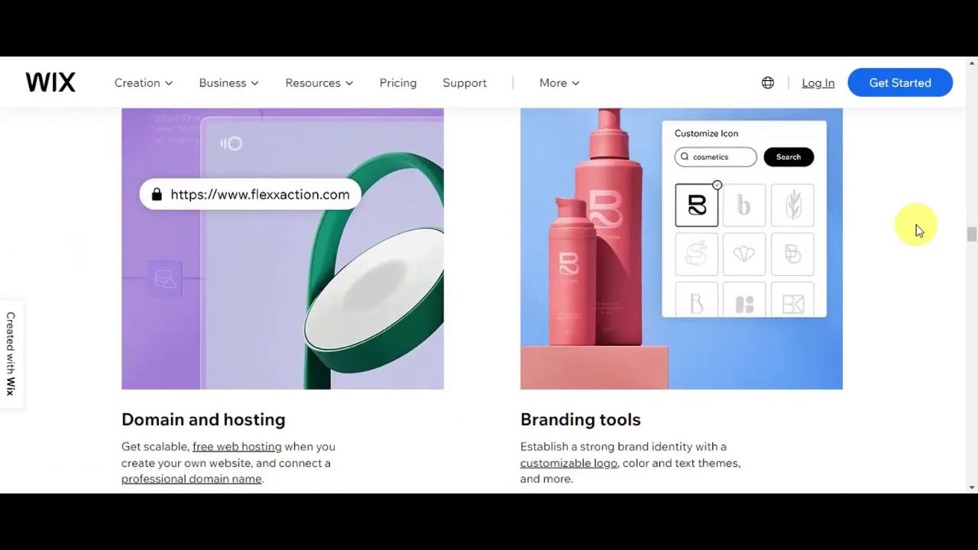
pyautogui.scroll(-7, 919, 229)
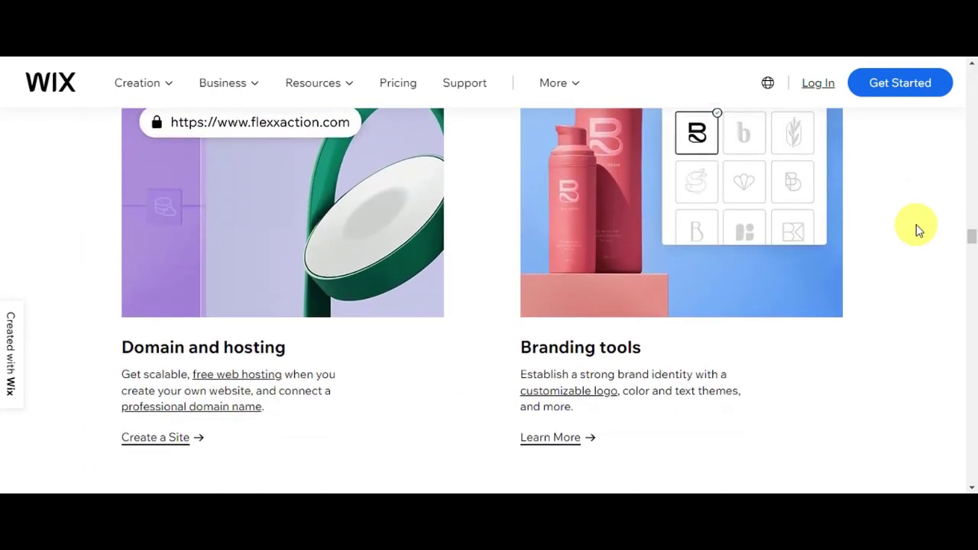
# Read the home page's marketing and business management sections and its six steps for creating a website for free.
pyautogui.scroll(-1, 919, 229)
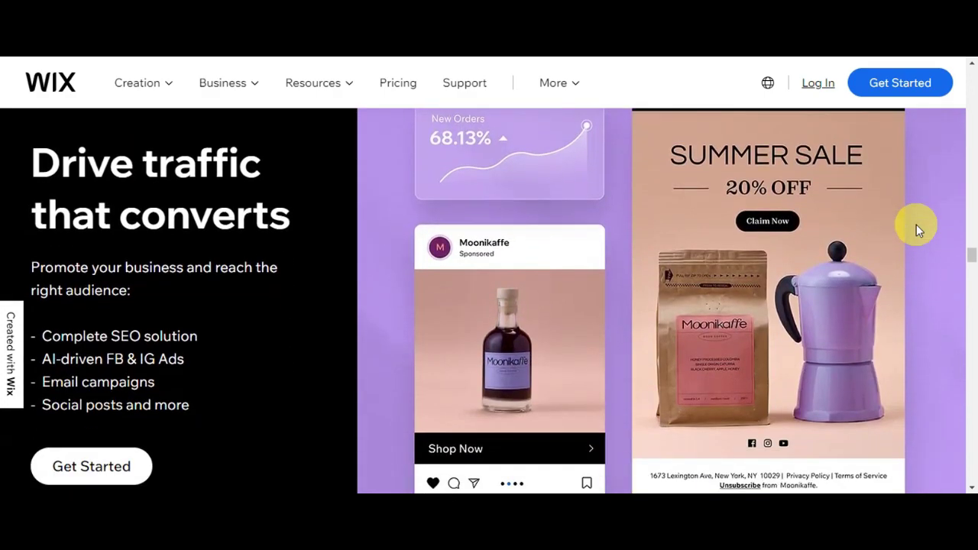
pyautogui.scroll(-7, 919, 229)
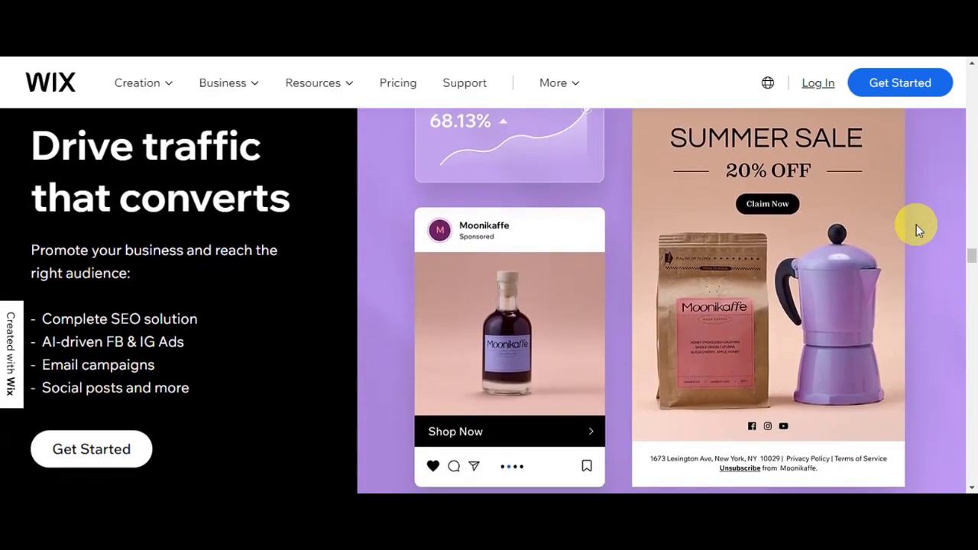
pyautogui.scroll(-2, 918, 229)
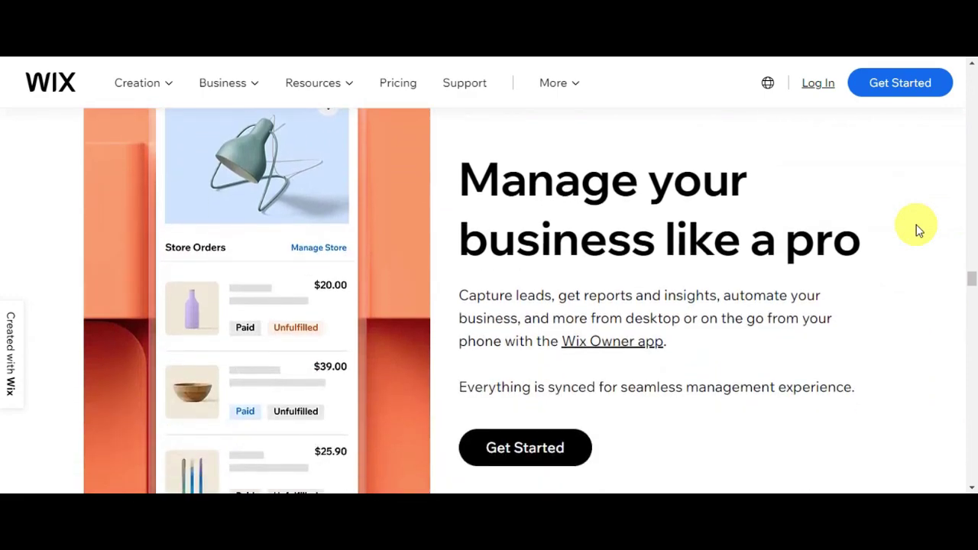
pyautogui.scroll(-8, 918, 229)
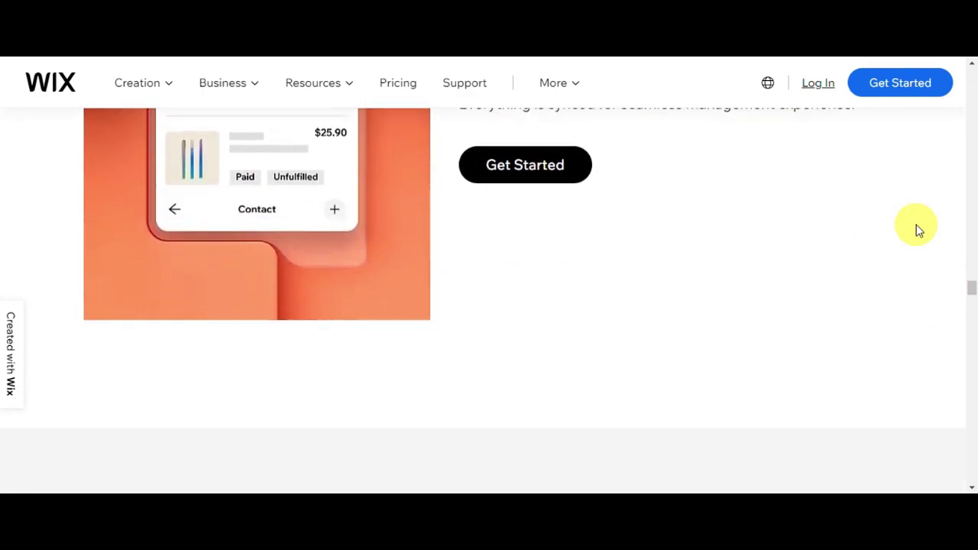
pyautogui.scroll(-2, 918, 230)
pyautogui.scroll(2, 919, 230)
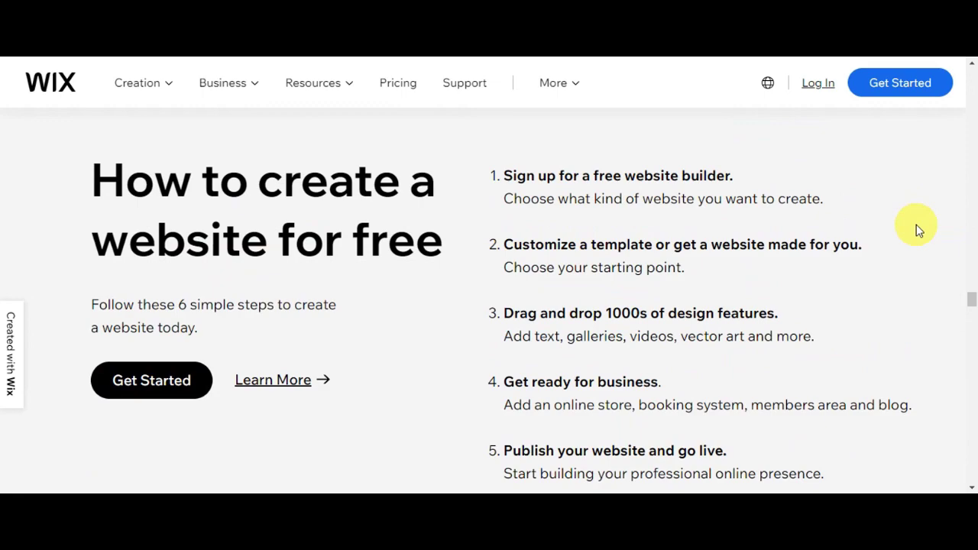
pyautogui.moveTo(971, 292); pyautogui.dragTo(972, 298)
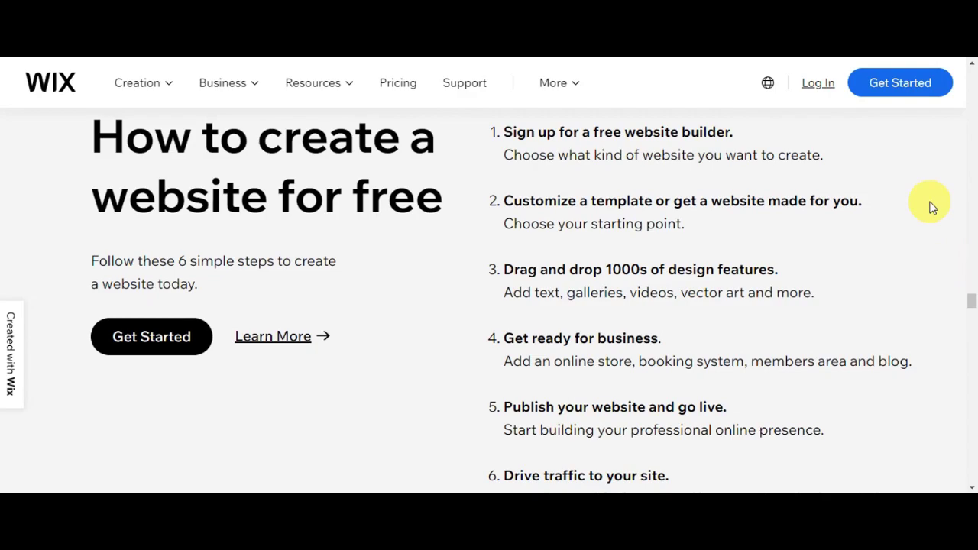
pyautogui.scroll(-2, 933, 206)
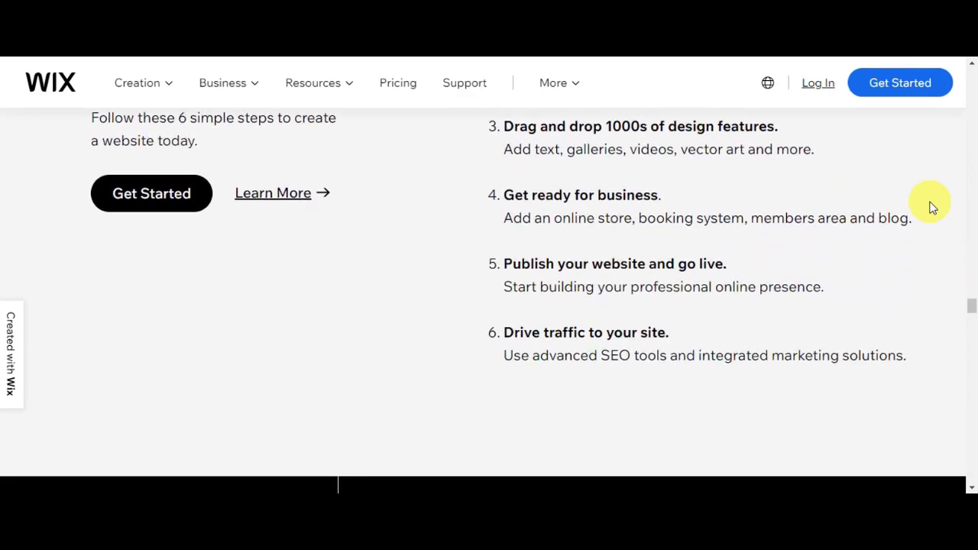
pyautogui.scroll(-7, 933, 207)
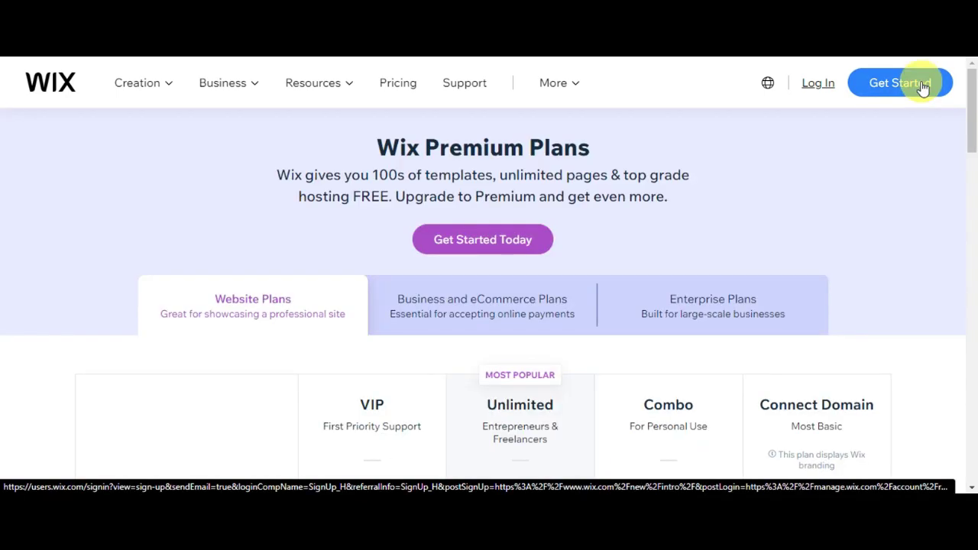
# Get started from the Premium Plans page and choose to log in with an existing account instead of signing up.
pyautogui.click(922, 84)
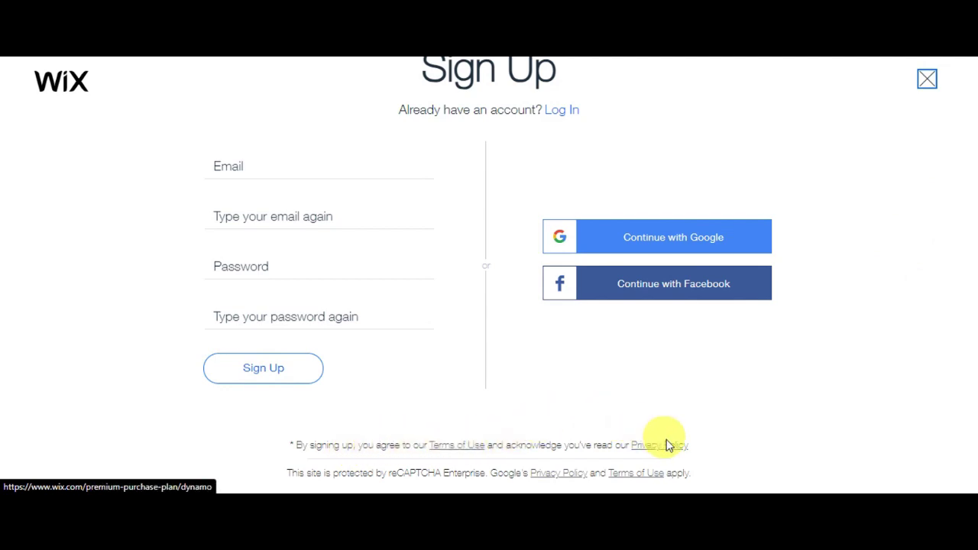
pyautogui.click(565, 113)
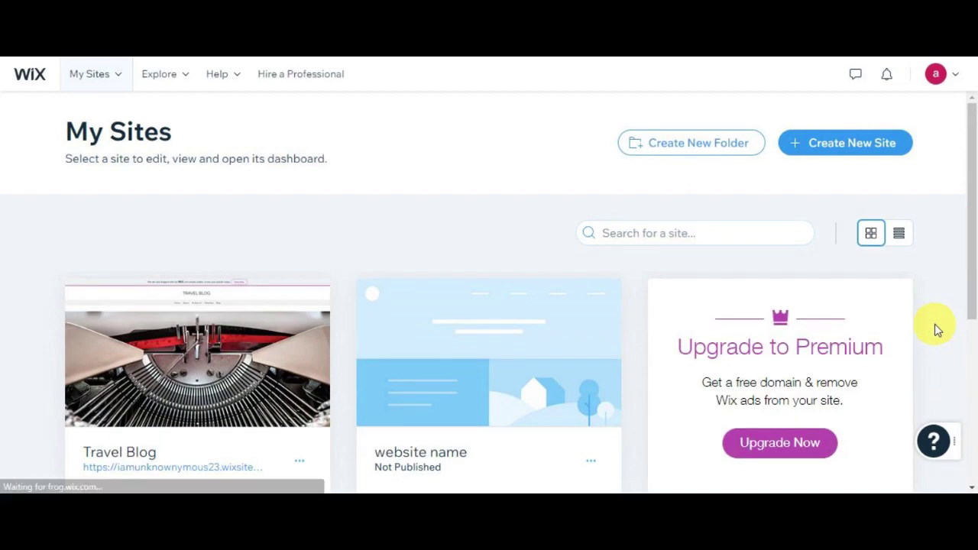
# Start creating a new site from the My Sites page.
pyautogui.click(723, 150)
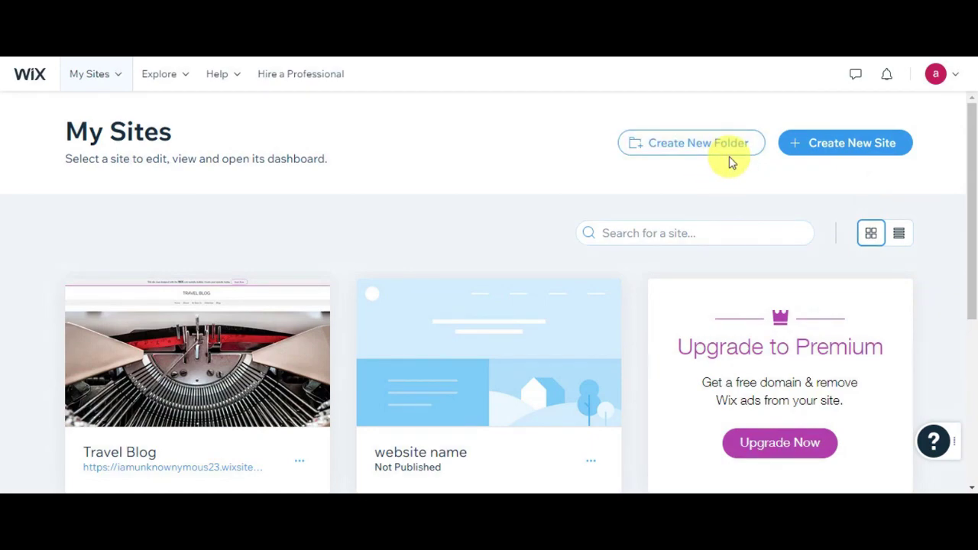
pyautogui.click(730, 162)
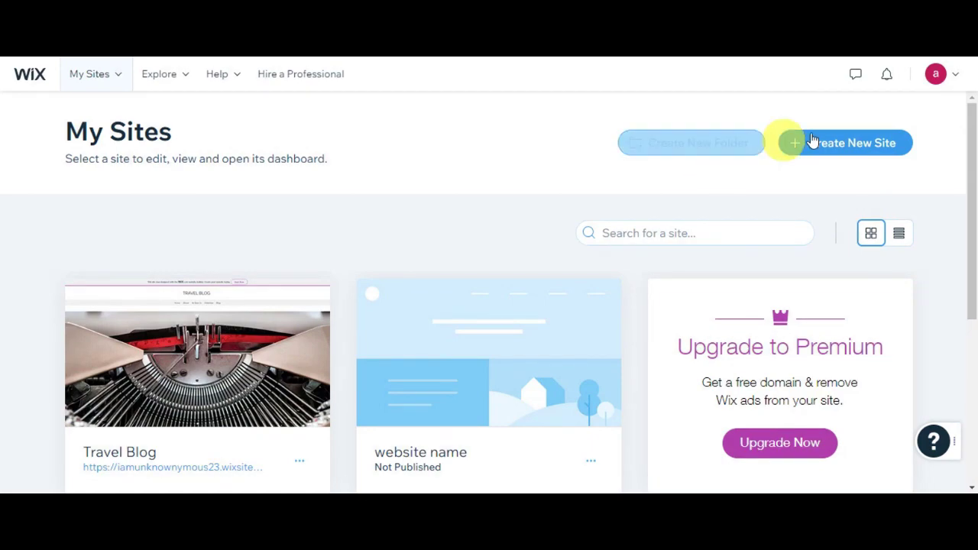
pyautogui.click(871, 146)
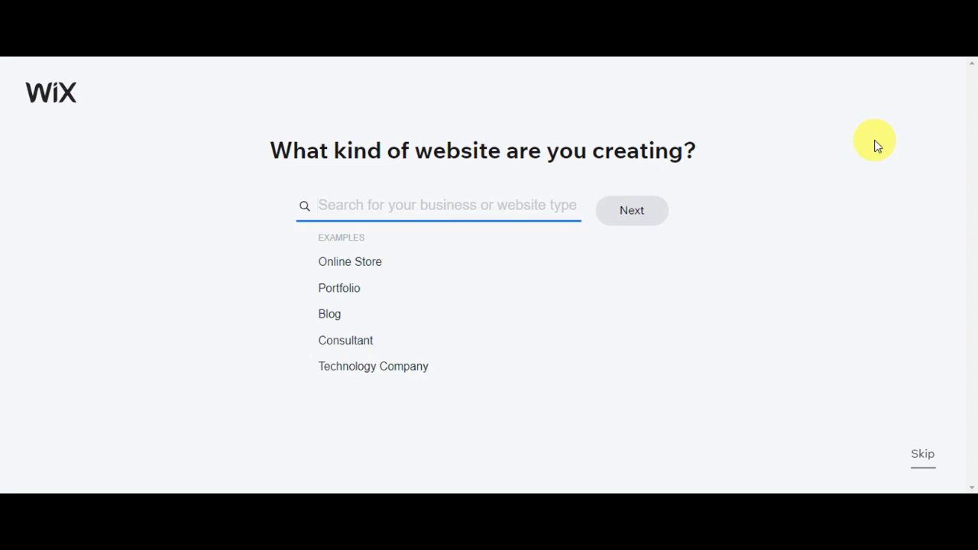
pyautogui.click(146, 476)
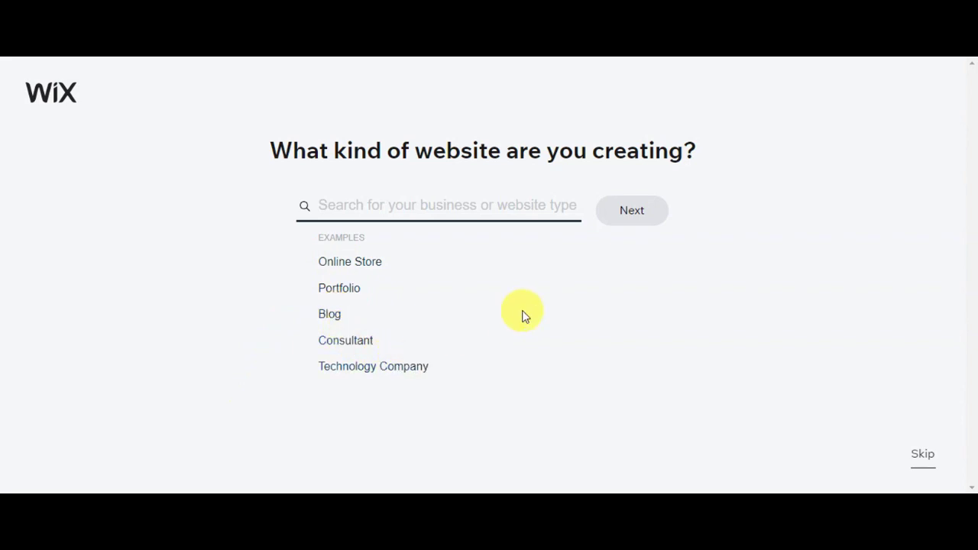
# Set the kind of website being created to Online Art Store and continue.
pyautogui.click(371, 268)
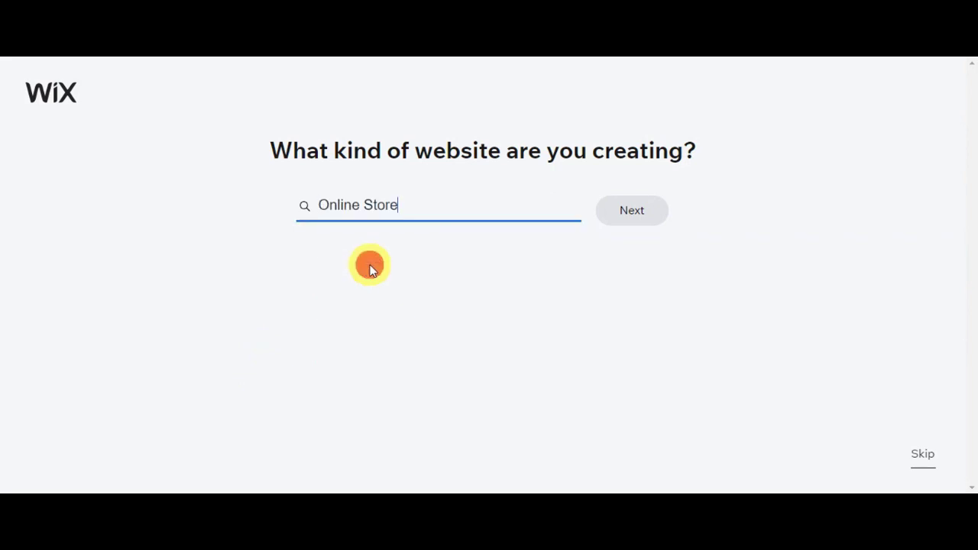
pyautogui.click(646, 233)
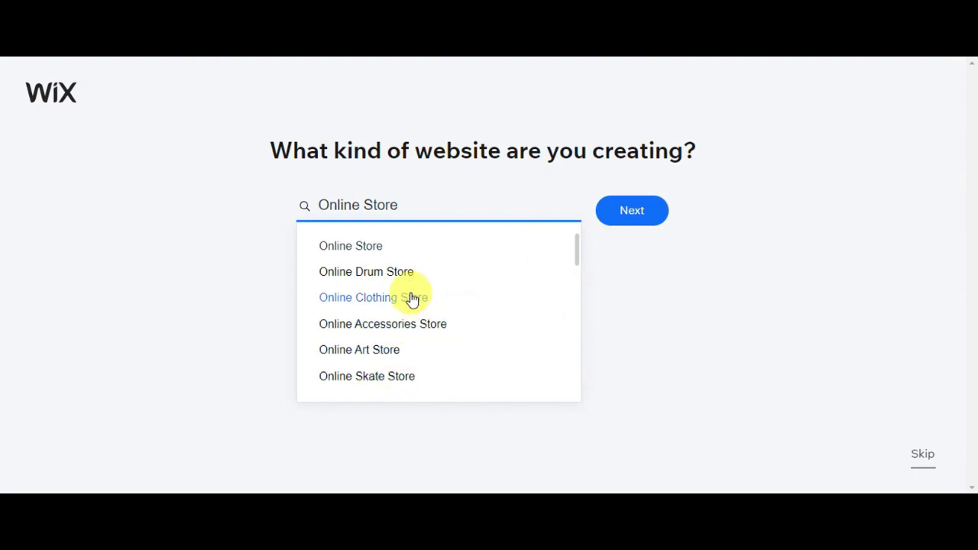
pyautogui.click(383, 353)
pyautogui.click(631, 214)
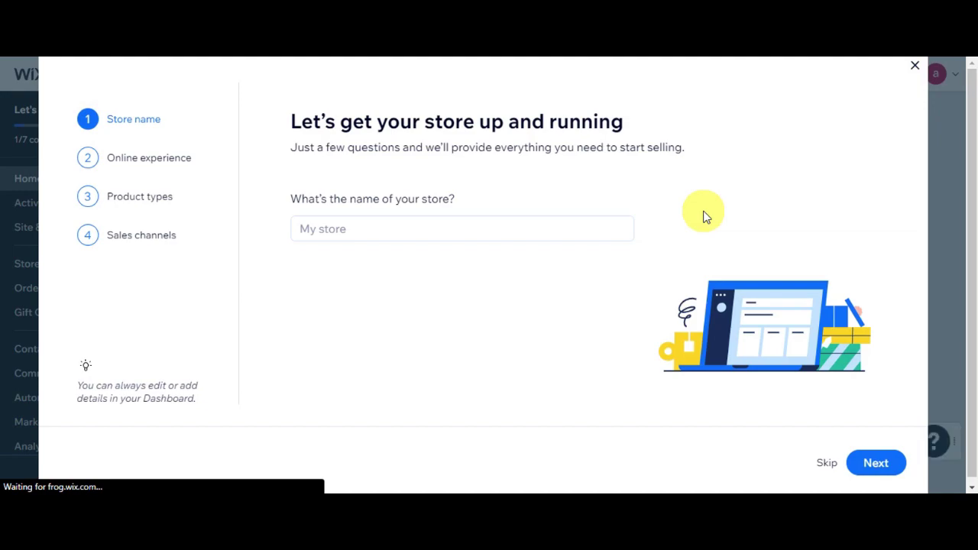
# Name the store "My Online Store" in the store setup questions and continue.
pyautogui.click(825, 190)
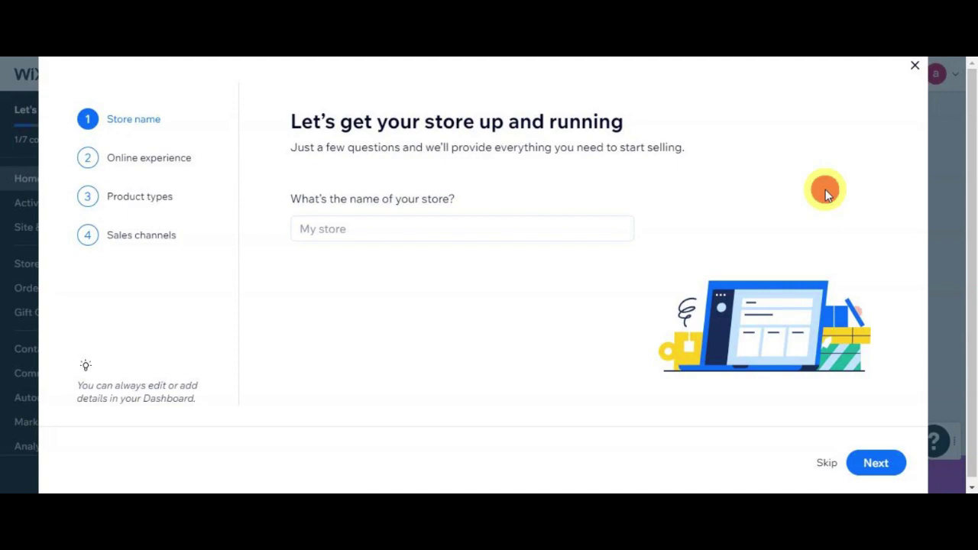
pyautogui.click(592, 240)
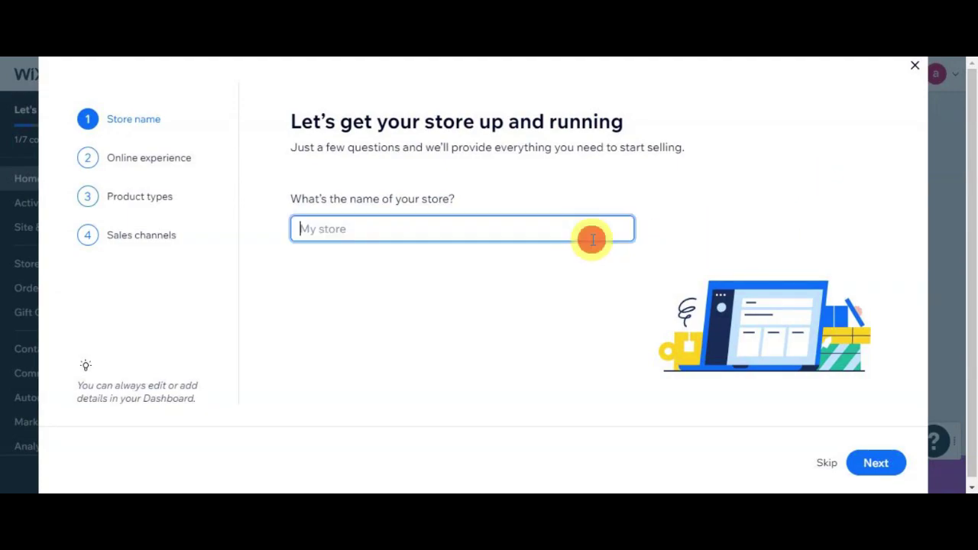
pyautogui.write('My Online Store')
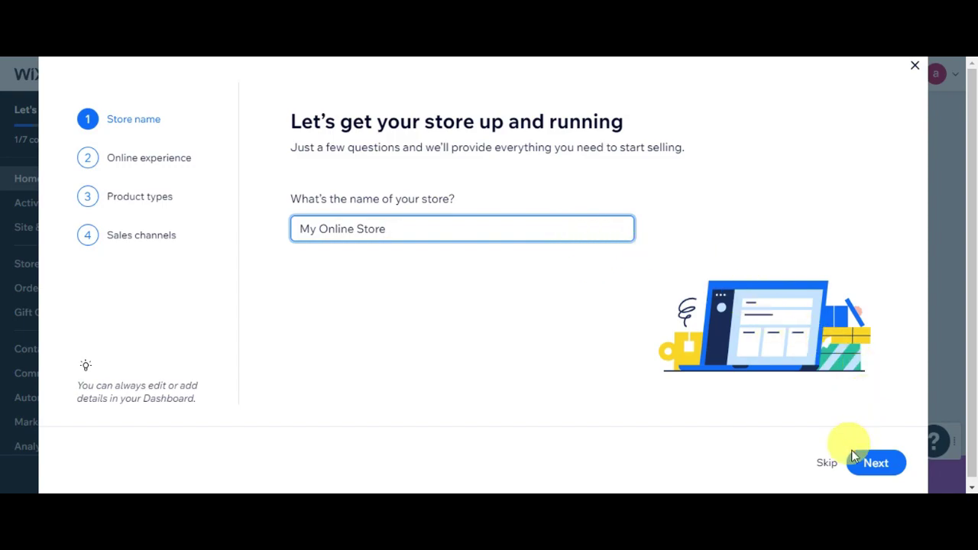
pyautogui.click(879, 464)
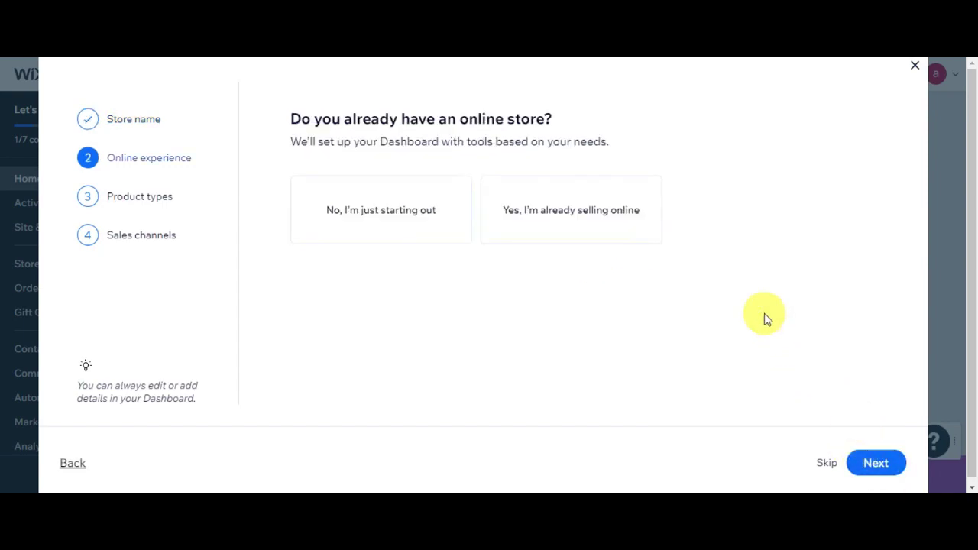
# Answer the question about already having an online store with "No, I'm just starting out" and continue.
pyautogui.click(395, 201)
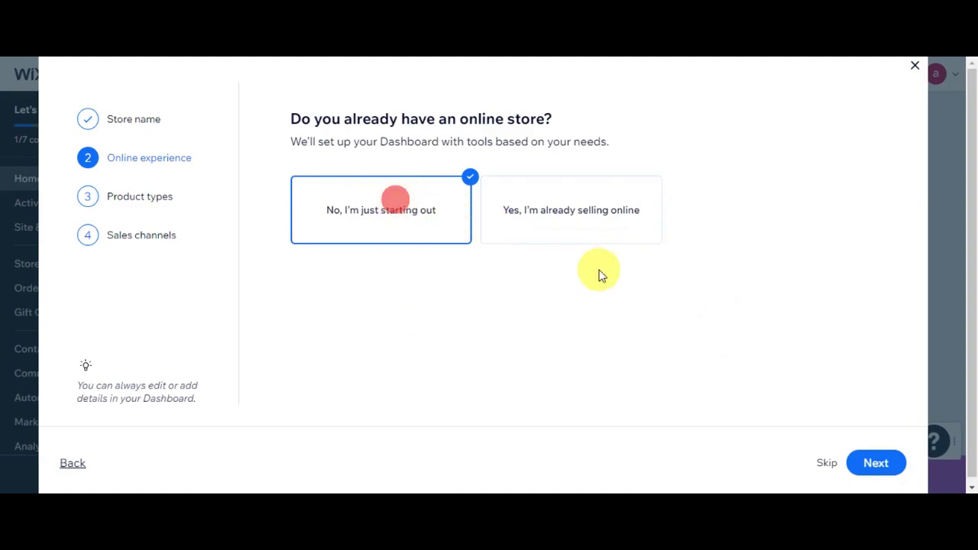
pyautogui.click(872, 464)
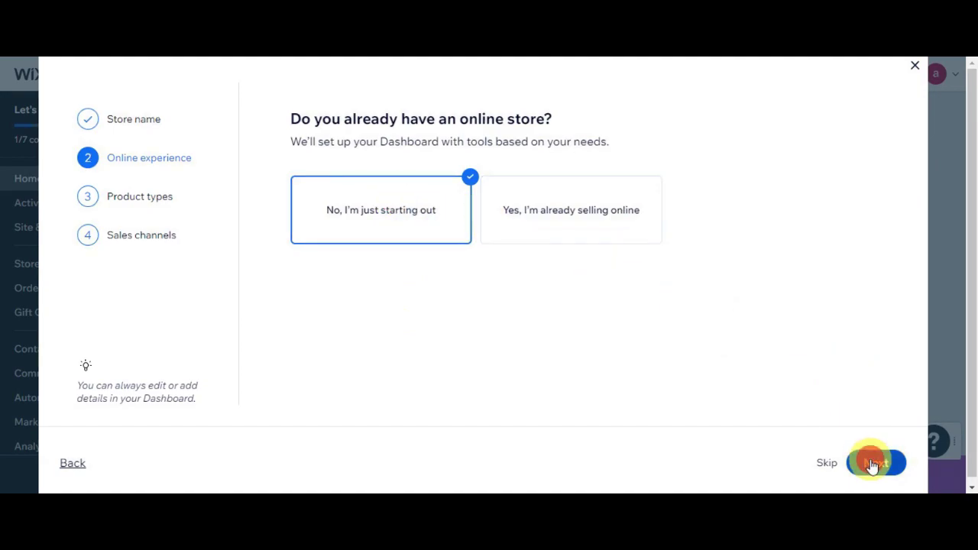
pyautogui.click(873, 464)
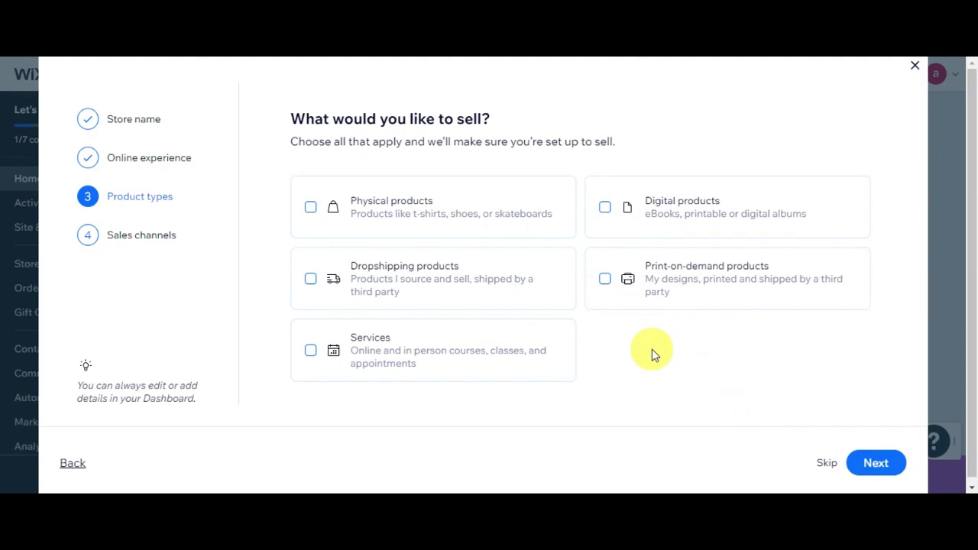
# Choose to sell physical products through the Online store sales channel, and continue to the dashboard.
pyautogui.click(531, 205)
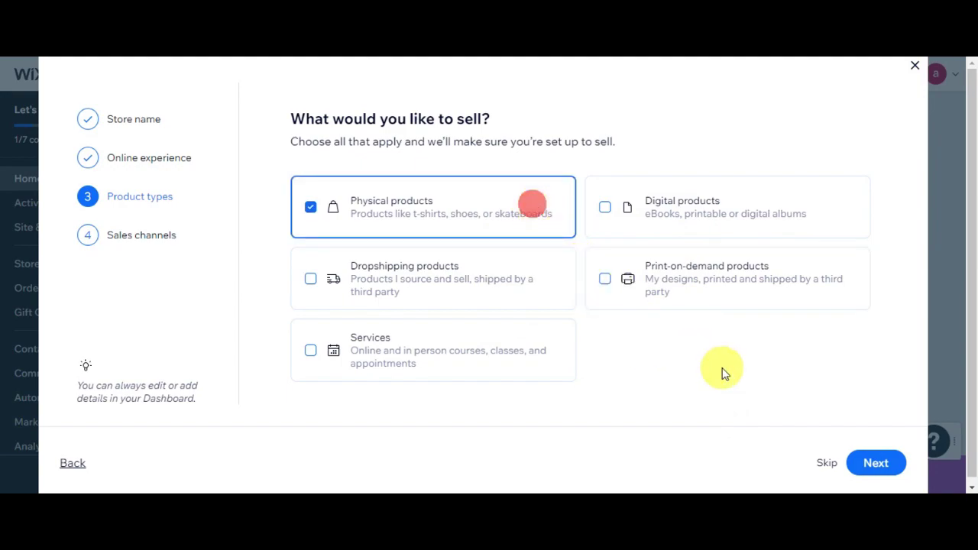
pyautogui.click(876, 462)
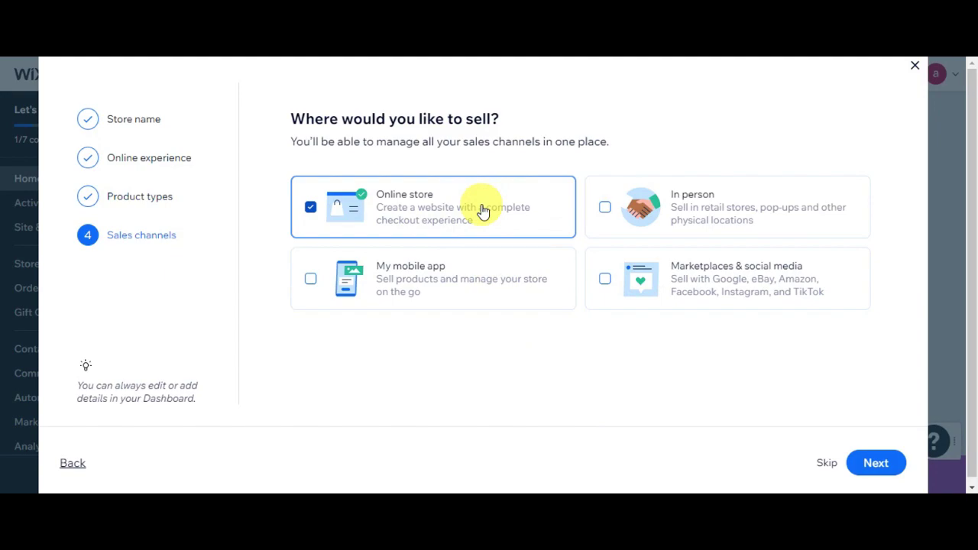
pyautogui.click(889, 463)
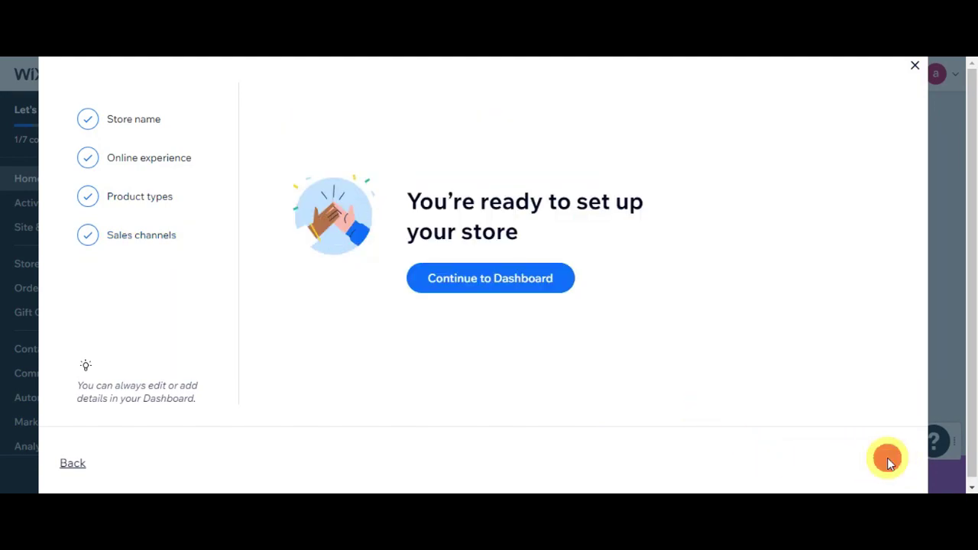
pyautogui.click(535, 277)
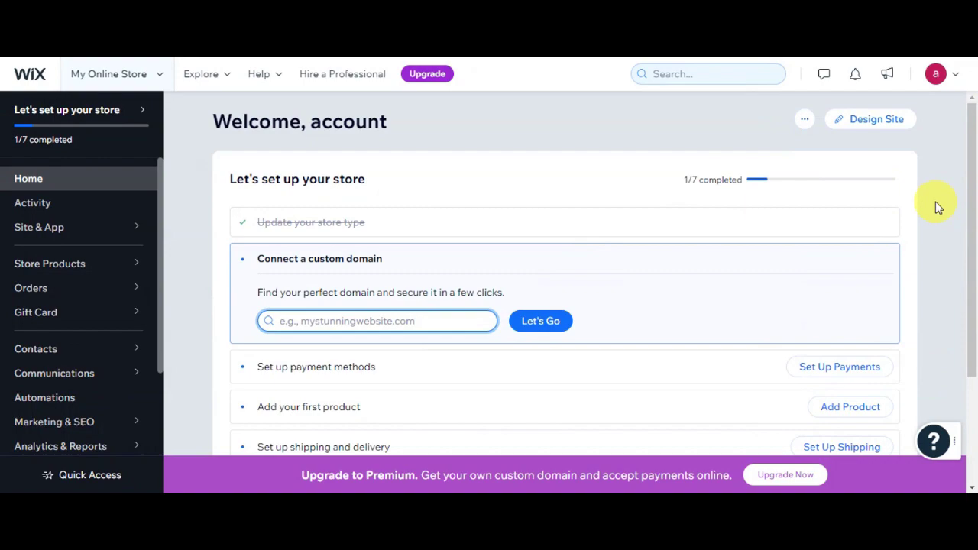
# Review the store setup checklist on the dashboard and start designing the site.
pyautogui.scroll(-2, 935, 202)
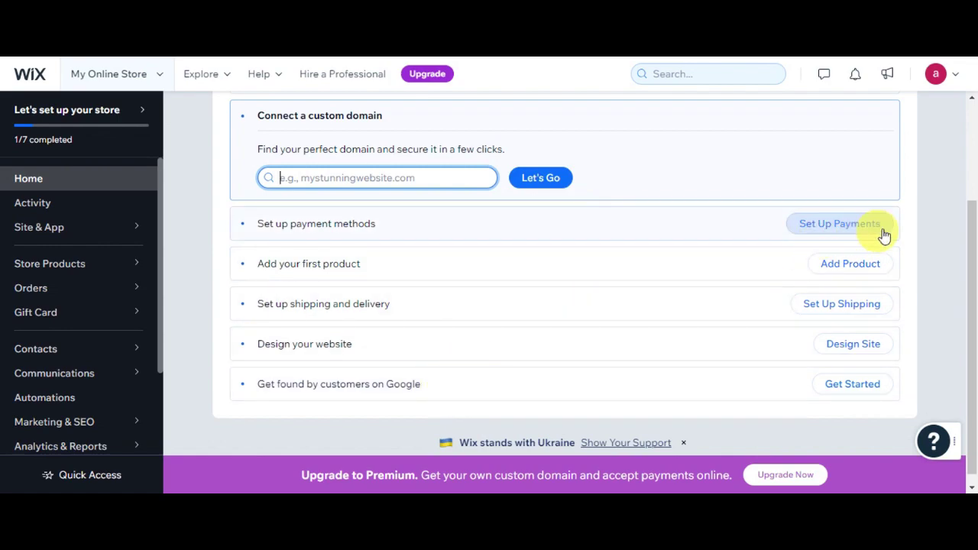
pyautogui.scroll(2, 922, 275)
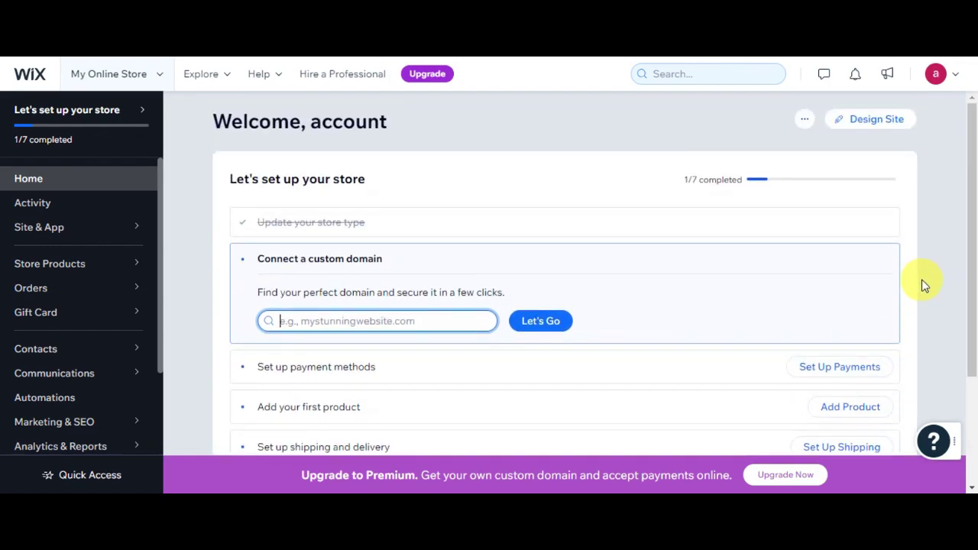
pyautogui.click(875, 126)
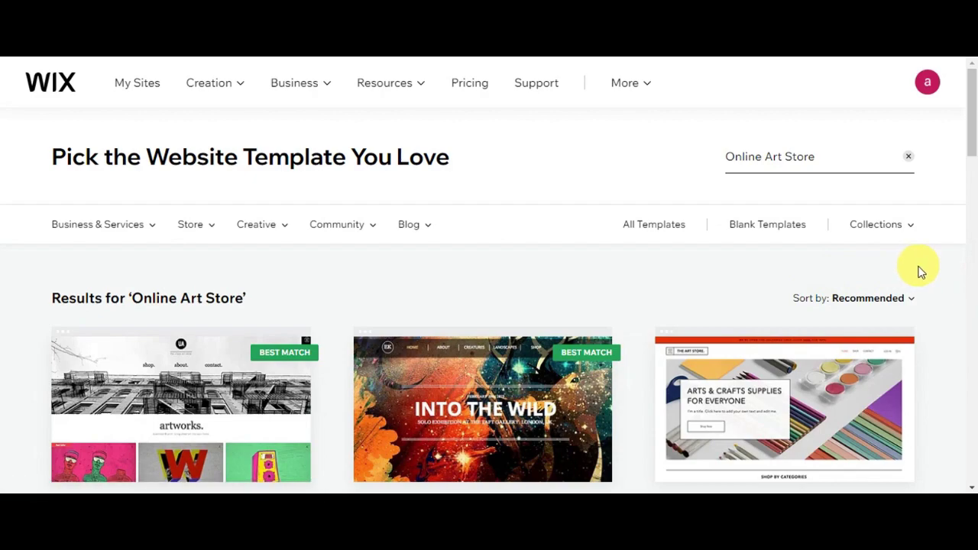
# Browse the Online Art Store templates and open the Stationery Store template for editing.
pyautogui.scroll(-3, 930, 269)
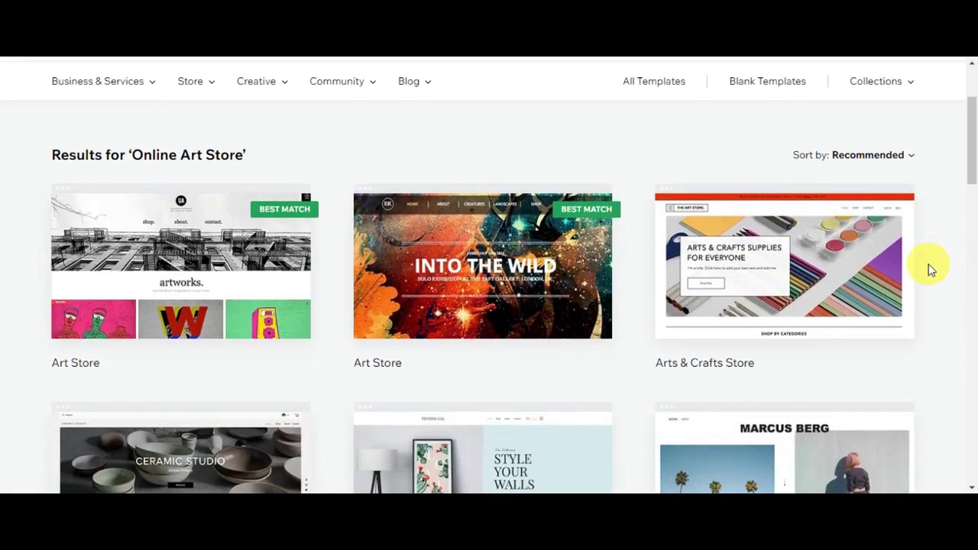
pyautogui.scroll(-4, 930, 269)
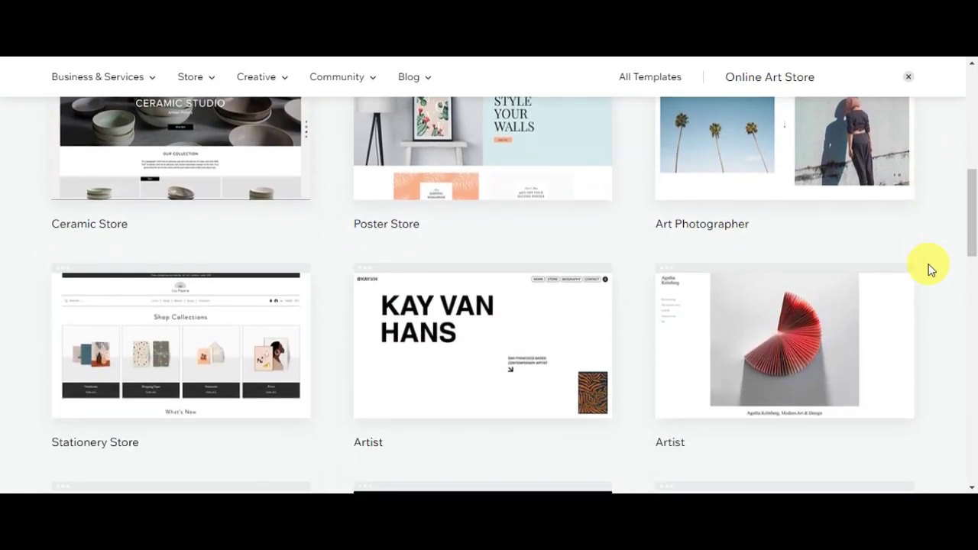
pyautogui.scroll(-3, 930, 269)
pyautogui.scroll(-3, 929, 269)
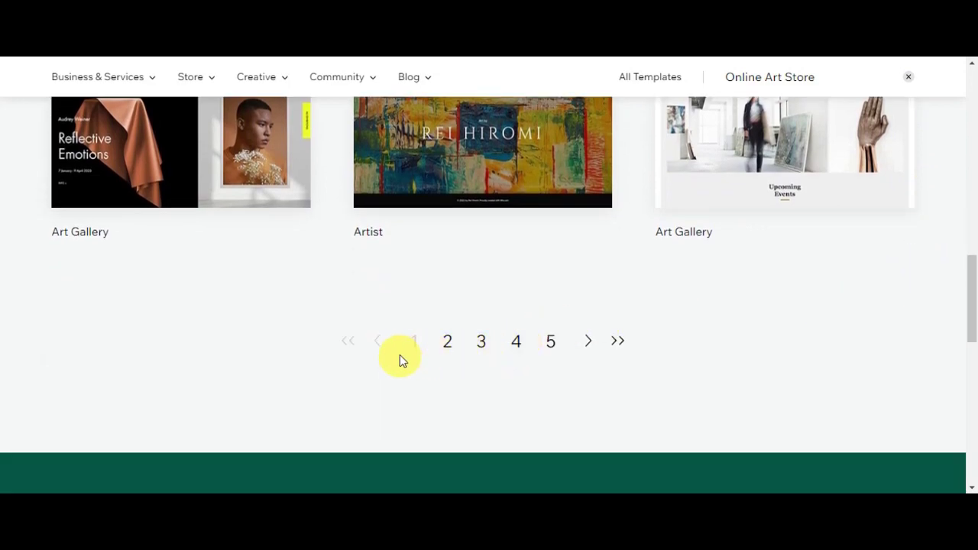
pyautogui.scroll(1, 711, 321)
pyautogui.scroll(4, 714, 317)
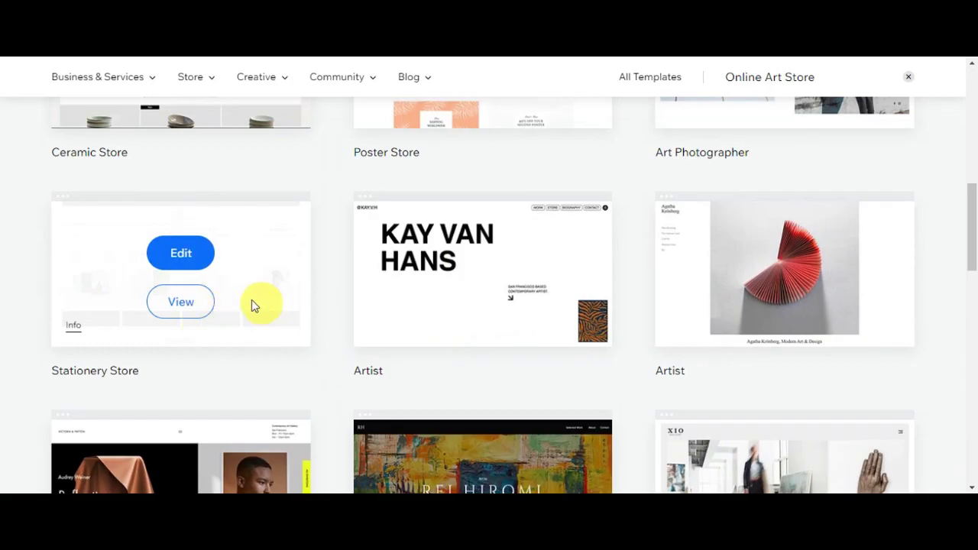
pyautogui.click(261, 309)
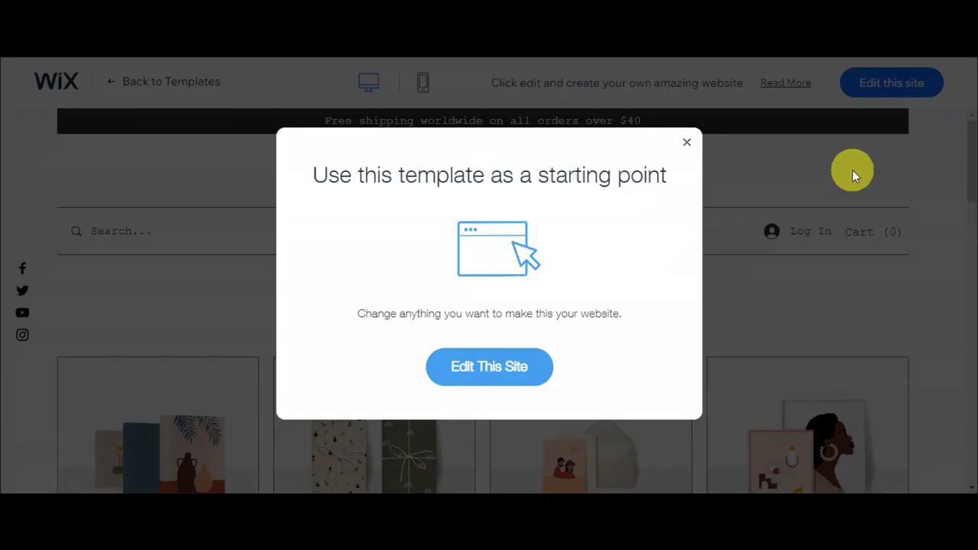
pyautogui.click(498, 366)
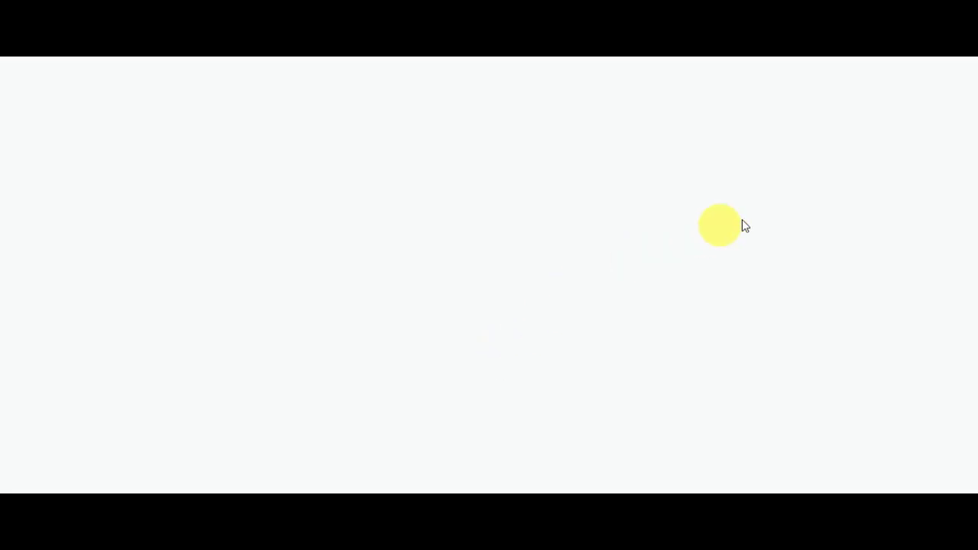
# Switch the editor from the Home page to the About page and zoom in to 100%.
pyautogui.click(554, 196)
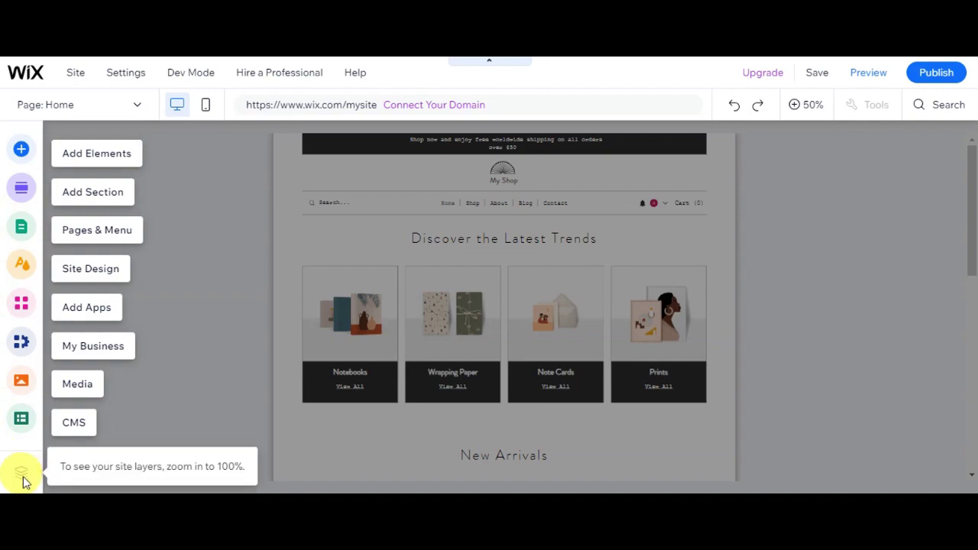
pyautogui.click(203, 298)
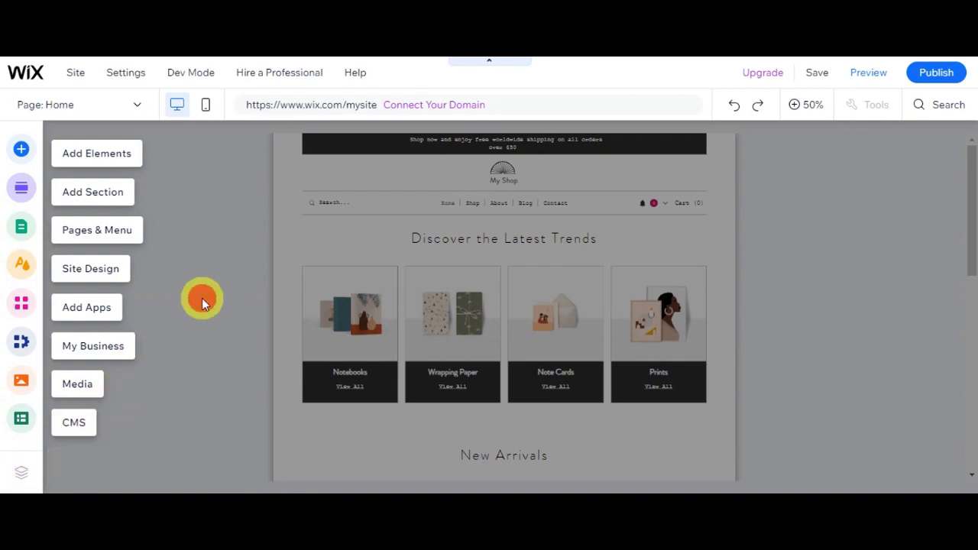
pyautogui.moveTo(356, 72)
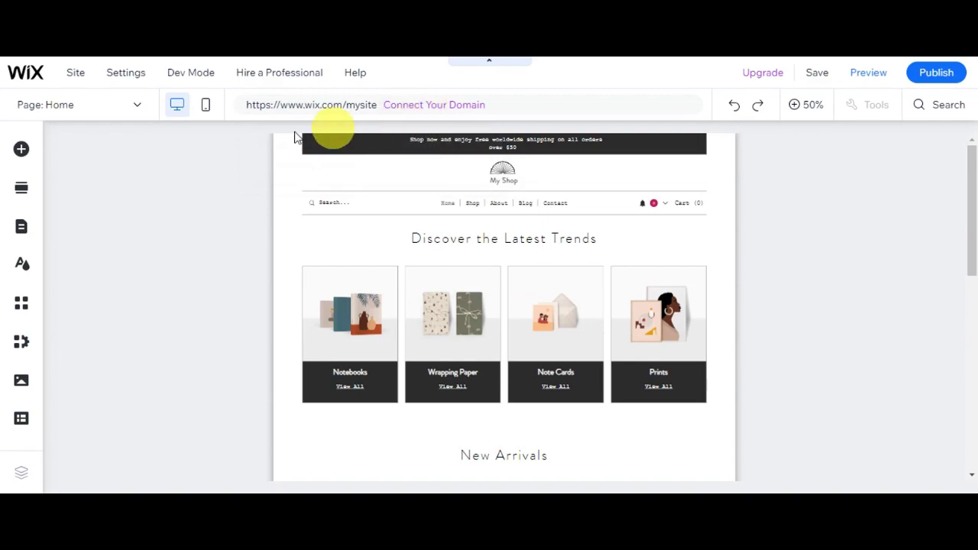
pyautogui.click(137, 104)
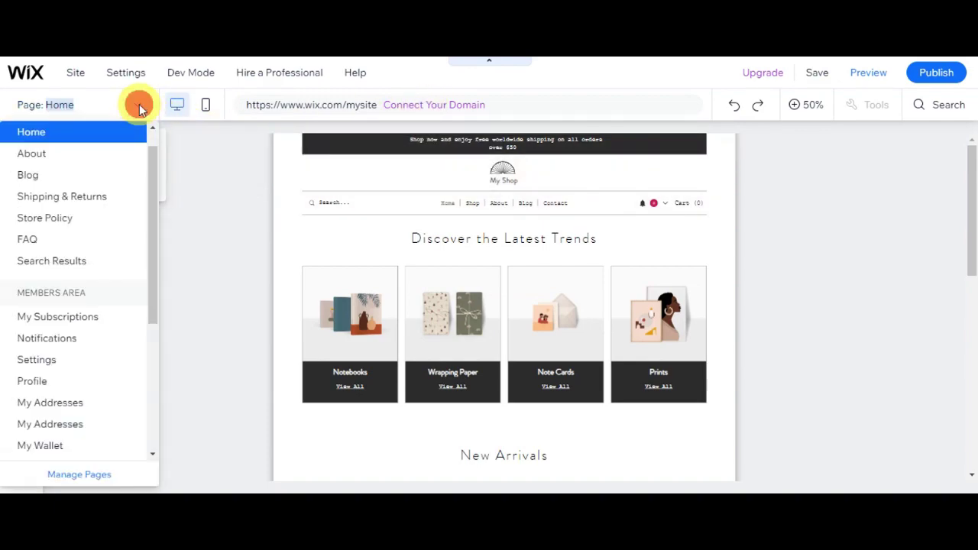
pyautogui.click(91, 158)
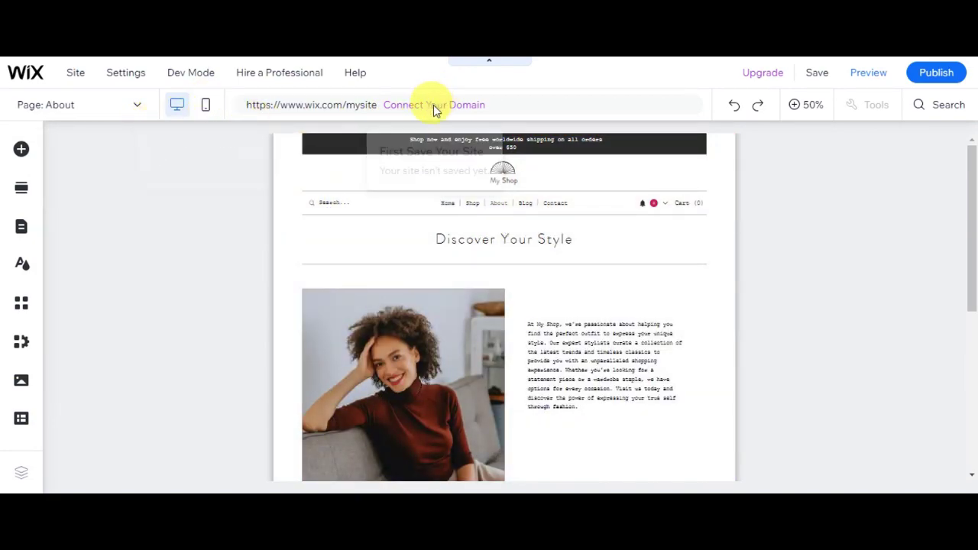
pyautogui.click(802, 107)
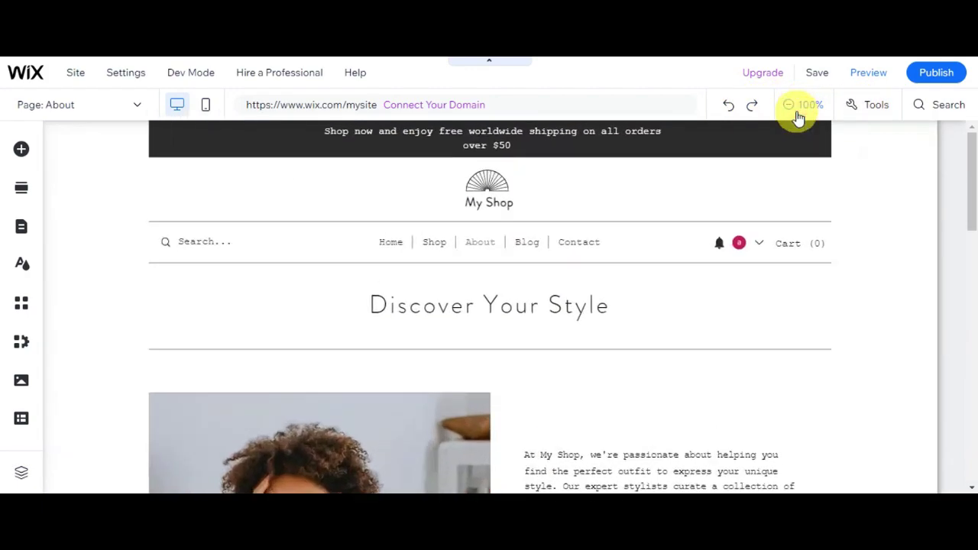
# Try out the editor's Toolbar, Layers, Rulers and Gridlines display options, returning each one to its original setting.
pyautogui.click(853, 105)
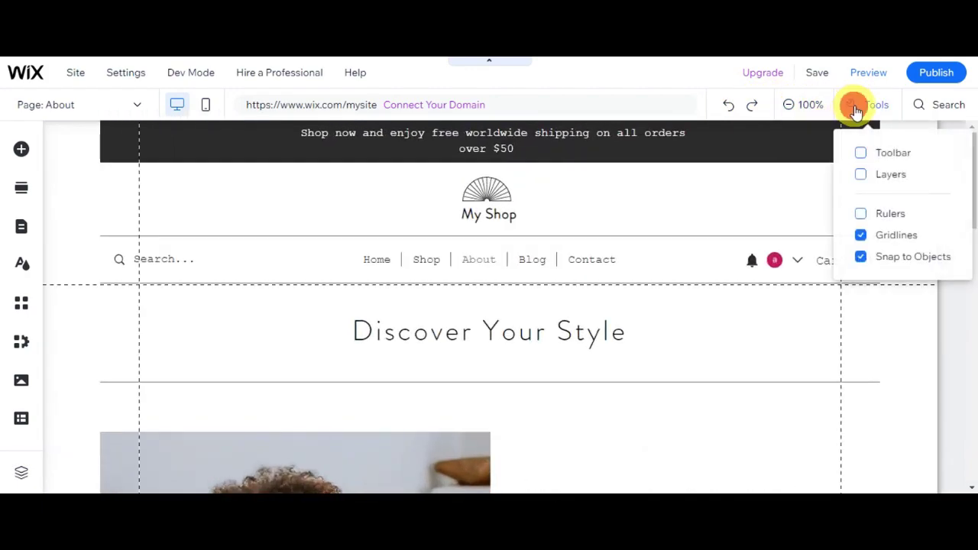
pyautogui.click(860, 153)
pyautogui.click(860, 153)
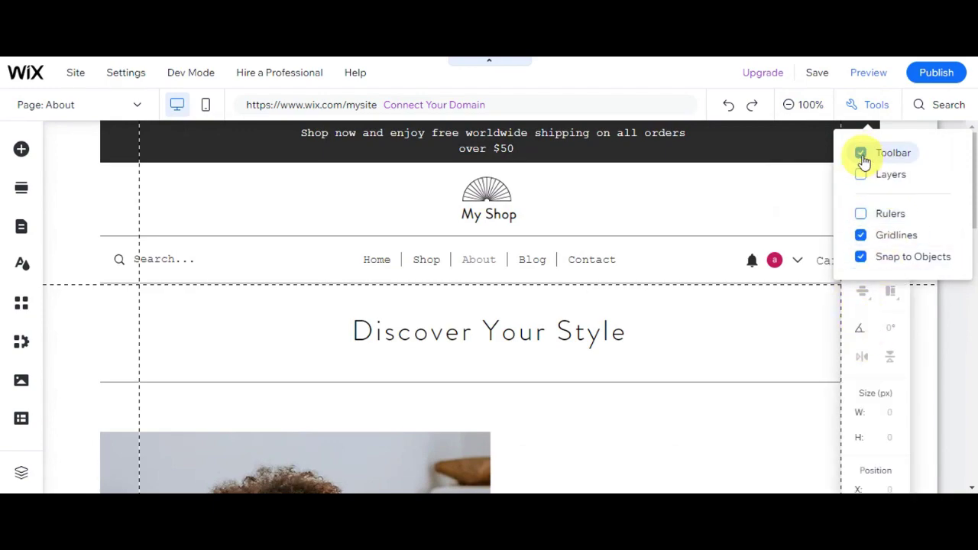
pyautogui.click(861, 174)
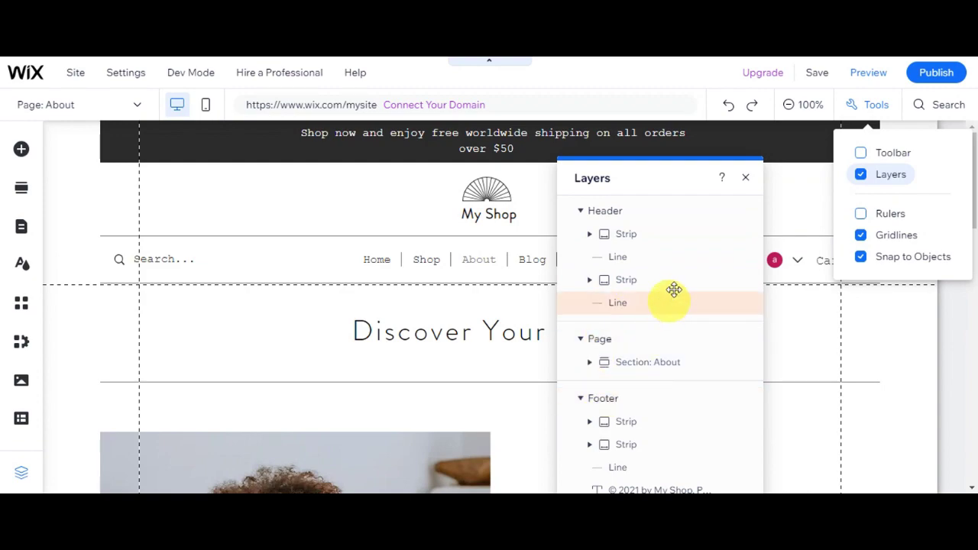
pyautogui.click(860, 175)
pyautogui.click(861, 213)
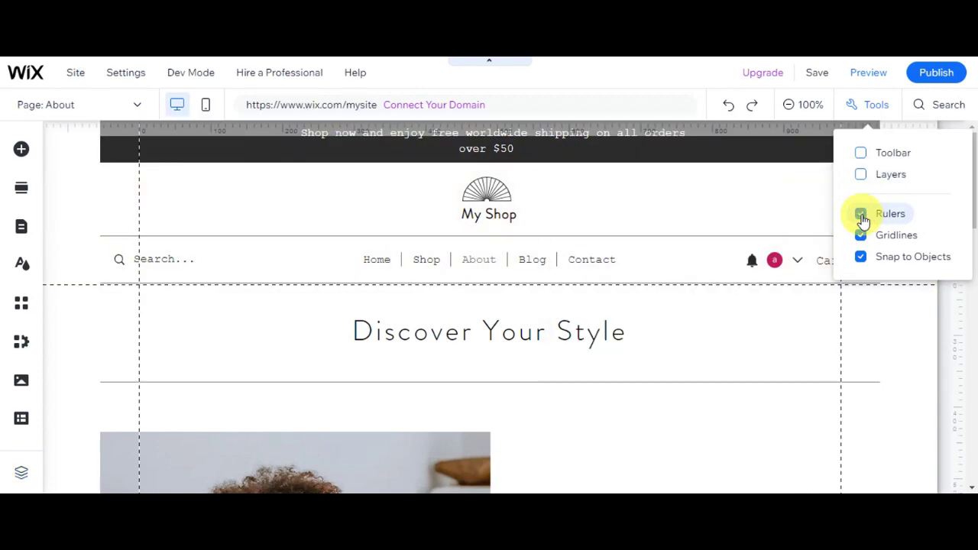
pyautogui.click(861, 214)
pyautogui.click(860, 235)
pyautogui.click(859, 241)
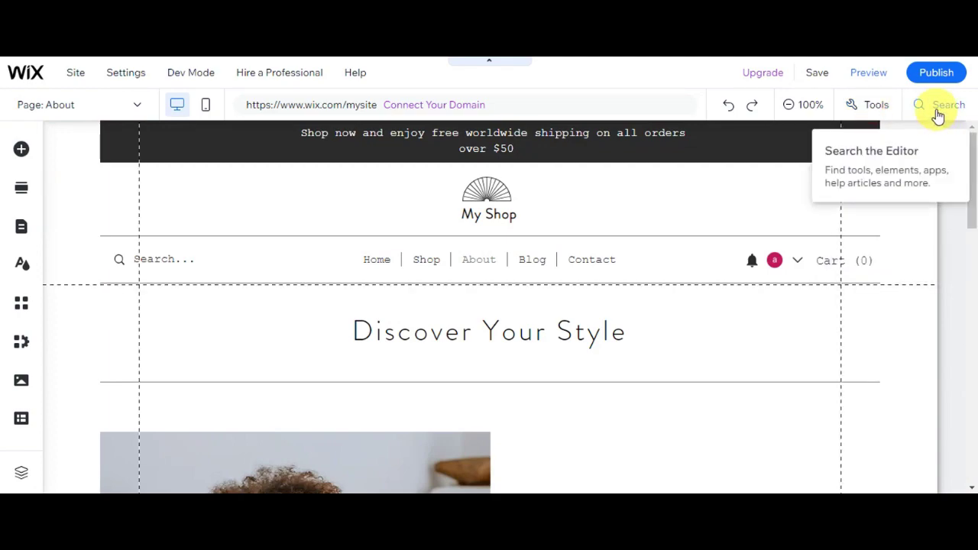
pyautogui.moveTo(768, 84)
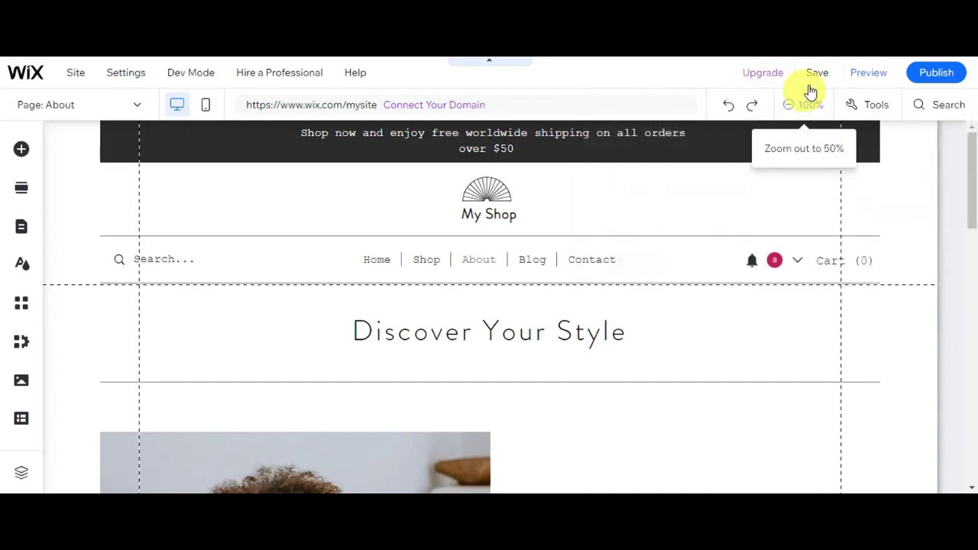
# Preview the site and look through the About page down to its footer.
pyautogui.click(874, 79)
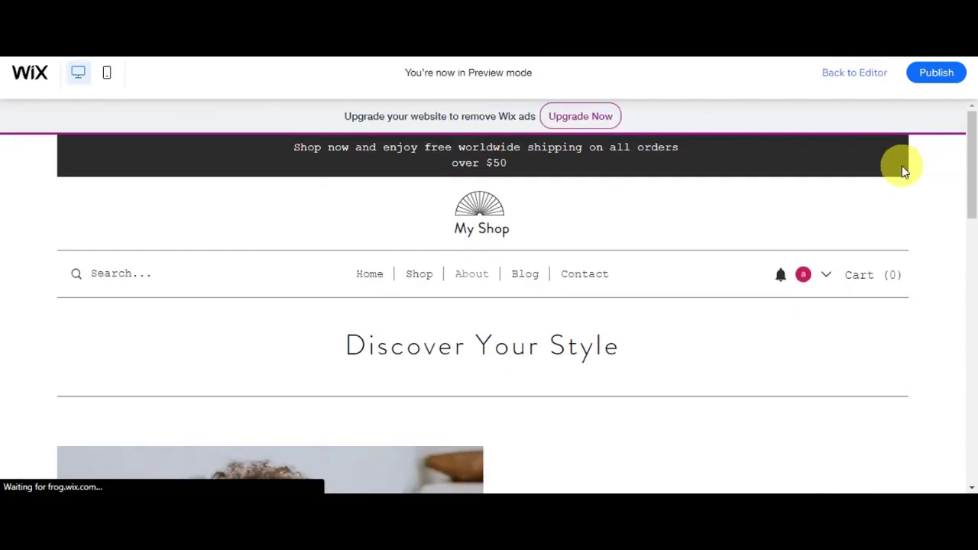
pyautogui.scroll(-4, 940, 222)
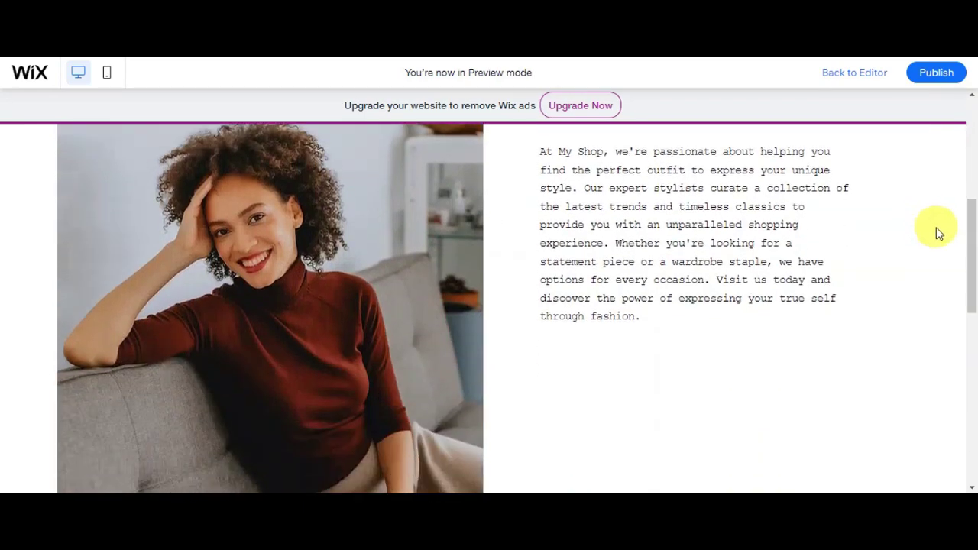
pyautogui.scroll(-8, 939, 229)
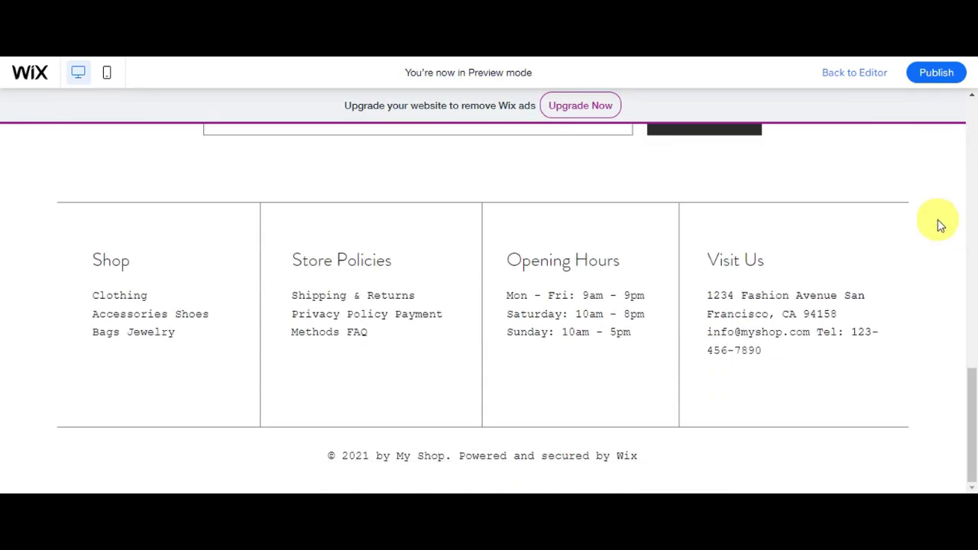
pyautogui.scroll(12, 939, 224)
# Open the Home page in the preview and review its product categories, New Arrivals and newsletter sign-up sections.
pyautogui.click(375, 267)
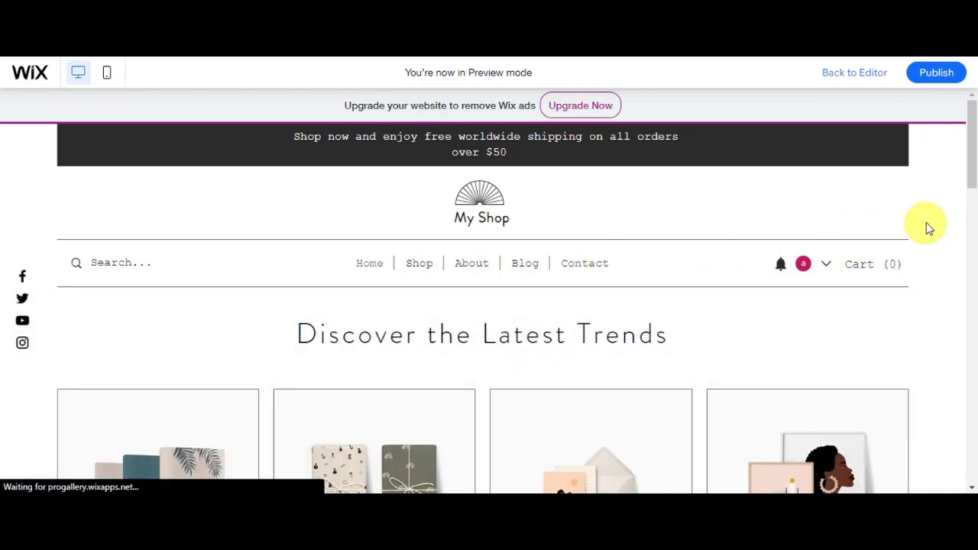
pyautogui.scroll(-7, 928, 230)
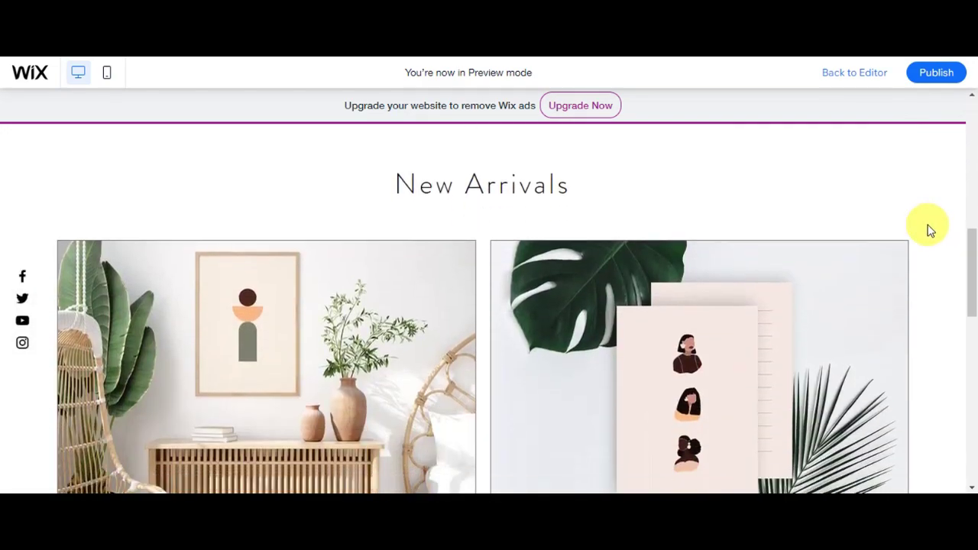
pyautogui.scroll(-4, 930, 231)
pyautogui.scroll(-4, 930, 231)
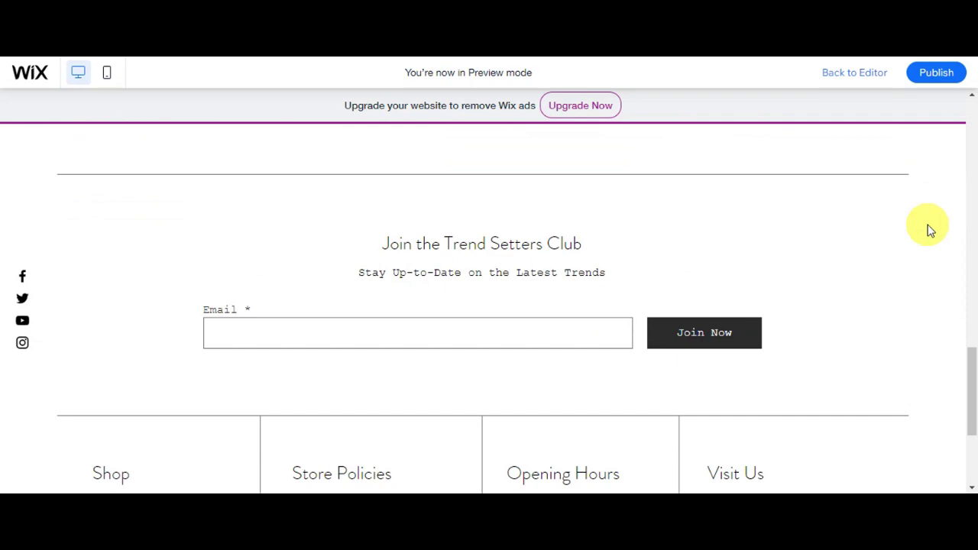
pyautogui.scroll(10, 912, 211)
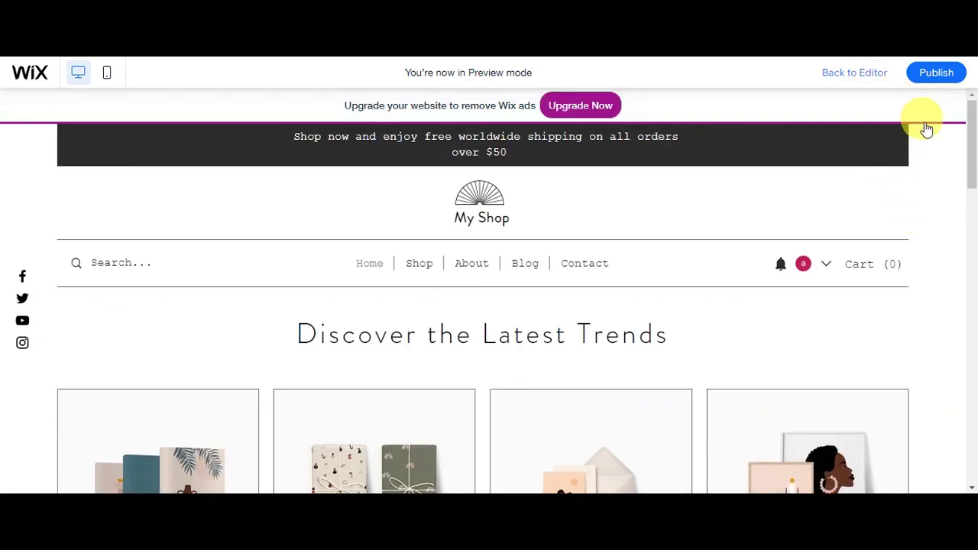
# Return to the editor and publish the site on a free Wix.com domain with the address ending my-site-2.
pyautogui.hotkey('ctrl', 'shift', 'p')
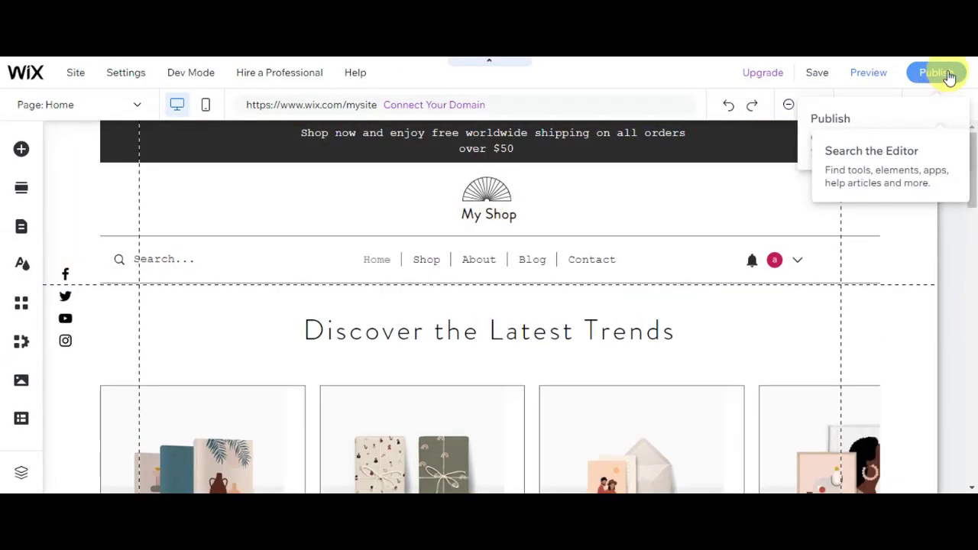
pyautogui.click(946, 75)
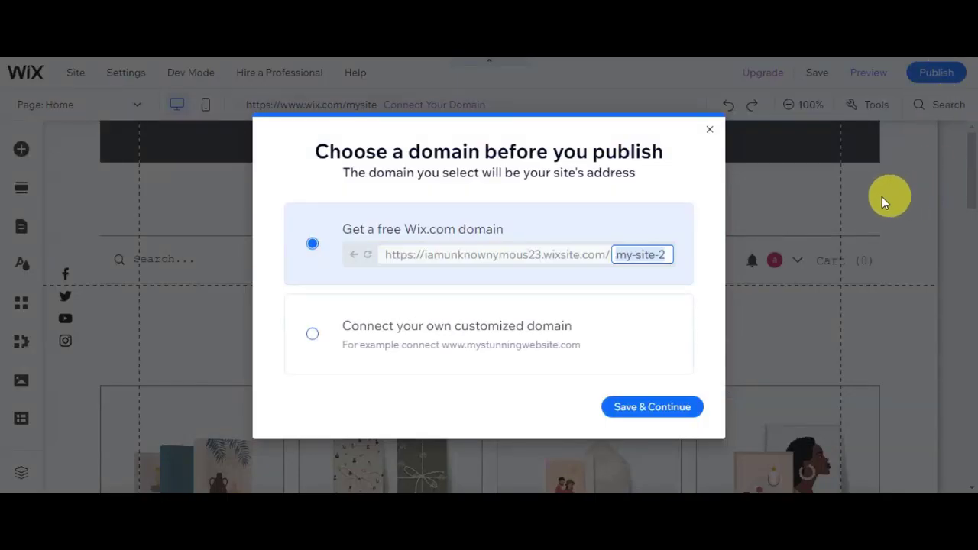
pyautogui.press('Return')
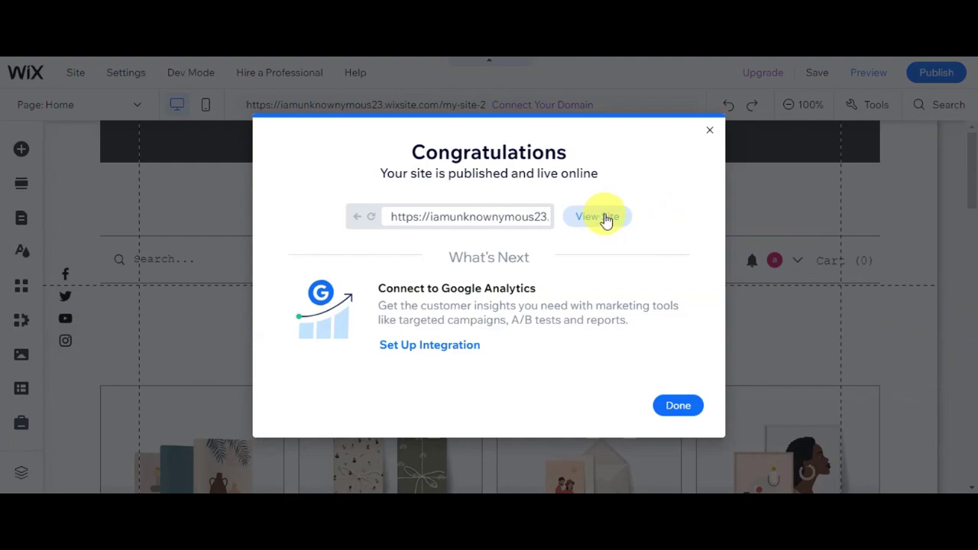
# View the published site and examine its live Home page from the header to the footer.
pyautogui.click(604, 218)
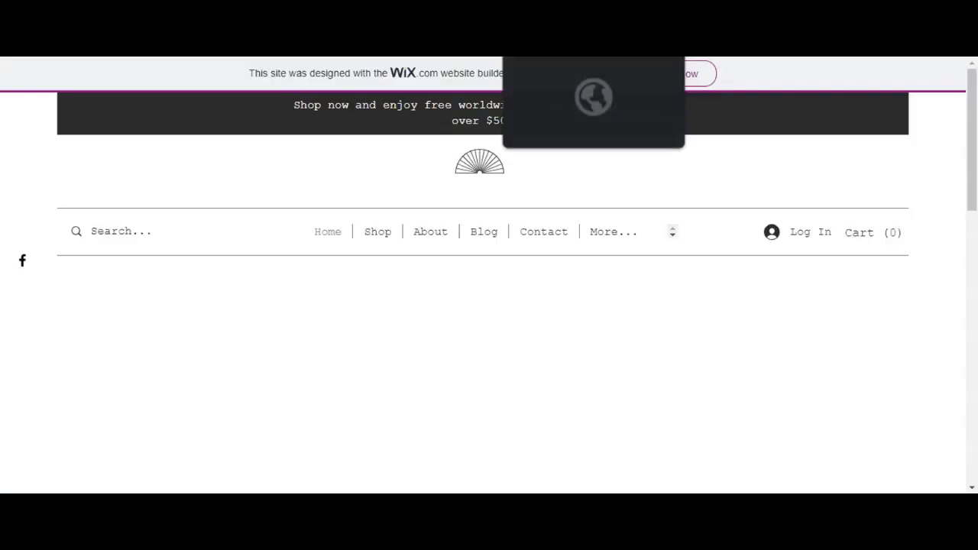
pyautogui.scroll(-2, 924, 174)
pyautogui.scroll(-6, 924, 176)
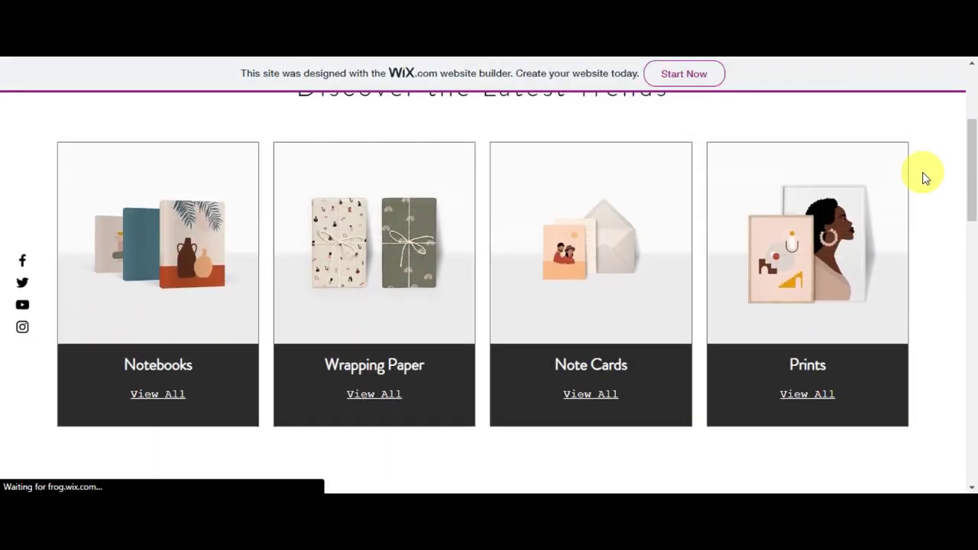
pyautogui.scroll(-6, 923, 181)
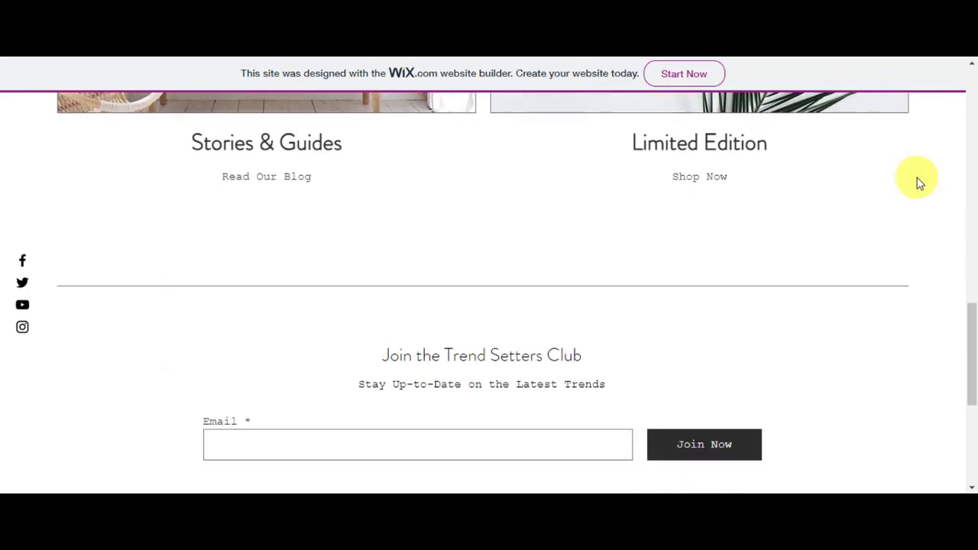
pyautogui.scroll(12, 920, 182)
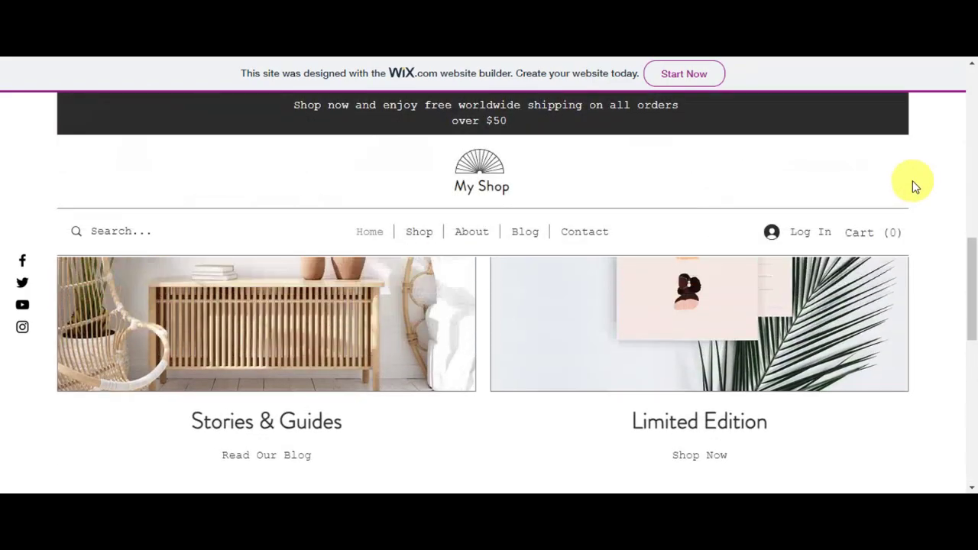
pyautogui.click(583, 231)
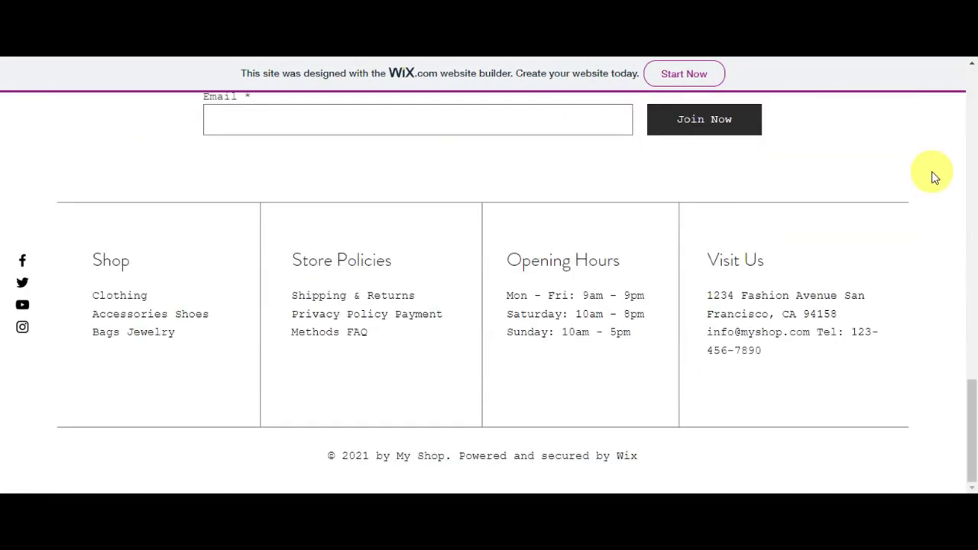
pyautogui.scroll(12, 936, 176)
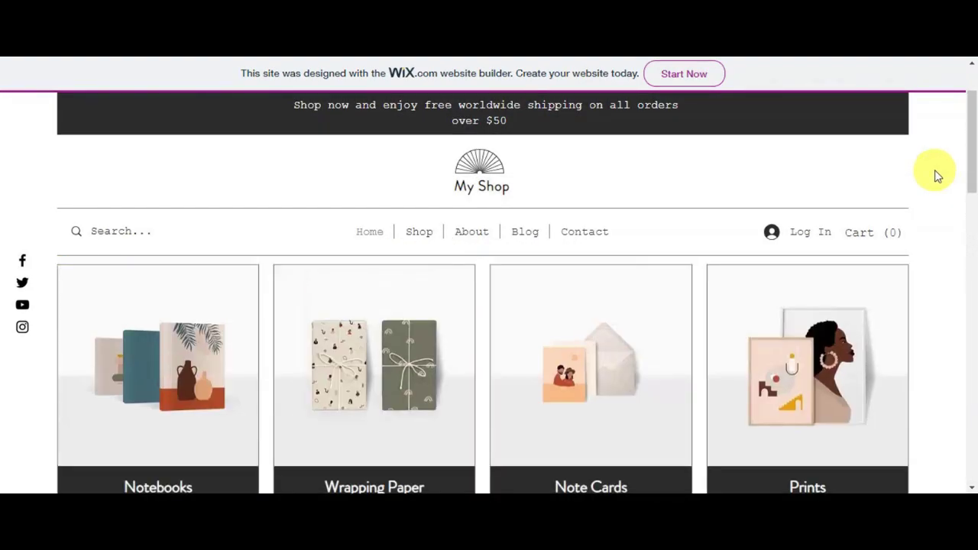